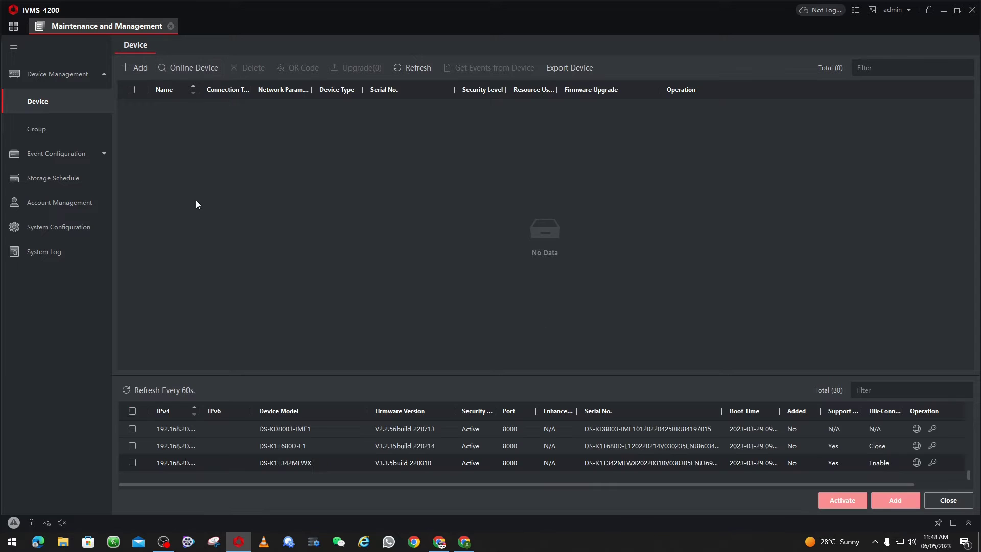
# Enlarge the online device list and tick the two inactive 192.0.0.64 devices for activation
pyautogui.moveTo(238, 374); pyautogui.dragTo(189, 237)
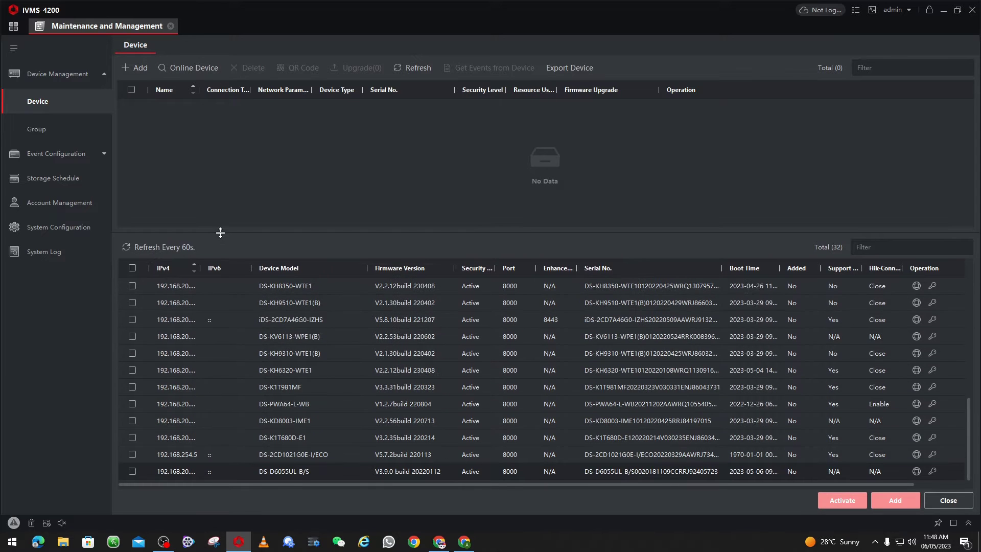
pyautogui.scroll(7, 175, 281)
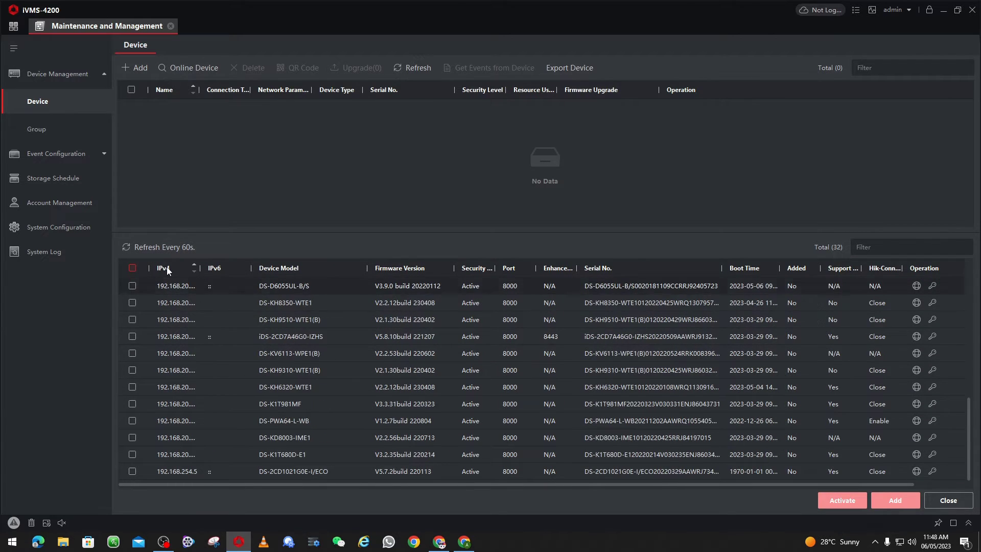
pyautogui.click(139, 290)
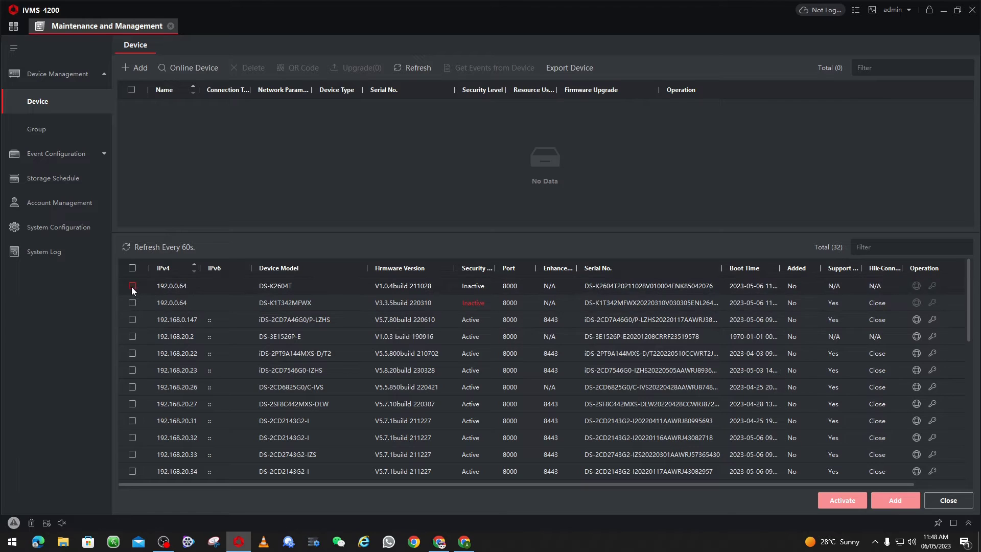
pyautogui.click(132, 286)
pyautogui.click(133, 303)
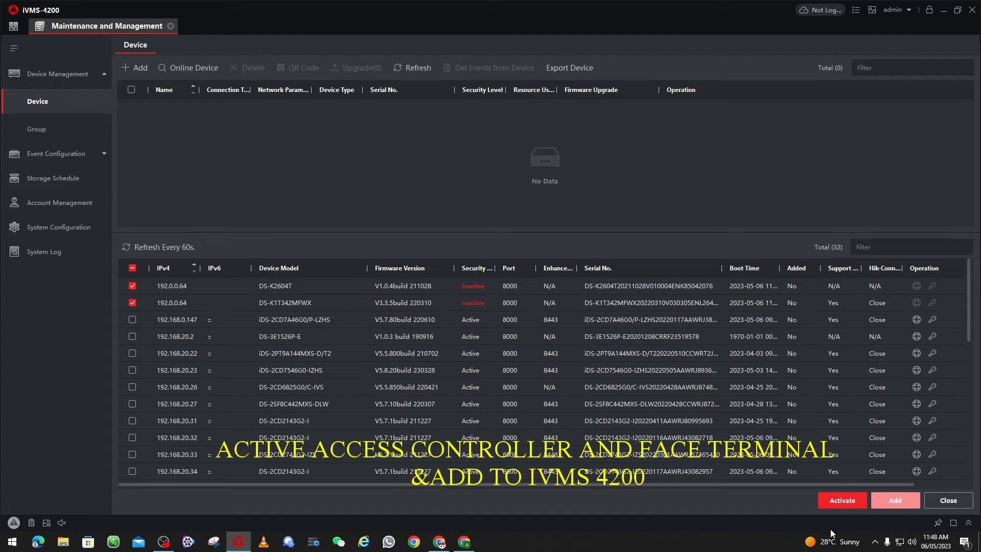
# Activate DS-K2604T and DS-K1T342MFWX with a new, confirmed admin password, then dismiss the notice
pyautogui.click(833, 501)
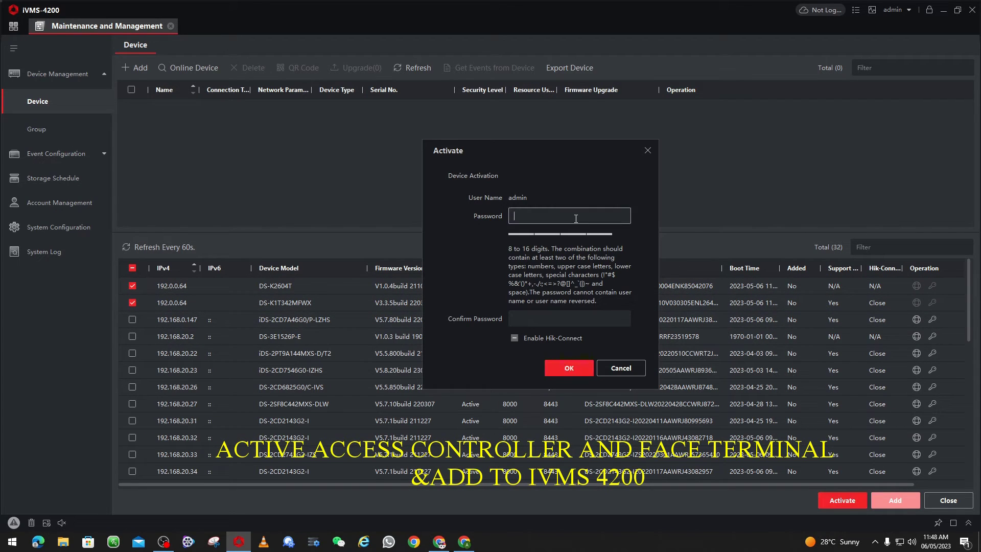
pyautogui.write('••••••••')
pyautogui.click(557, 315)
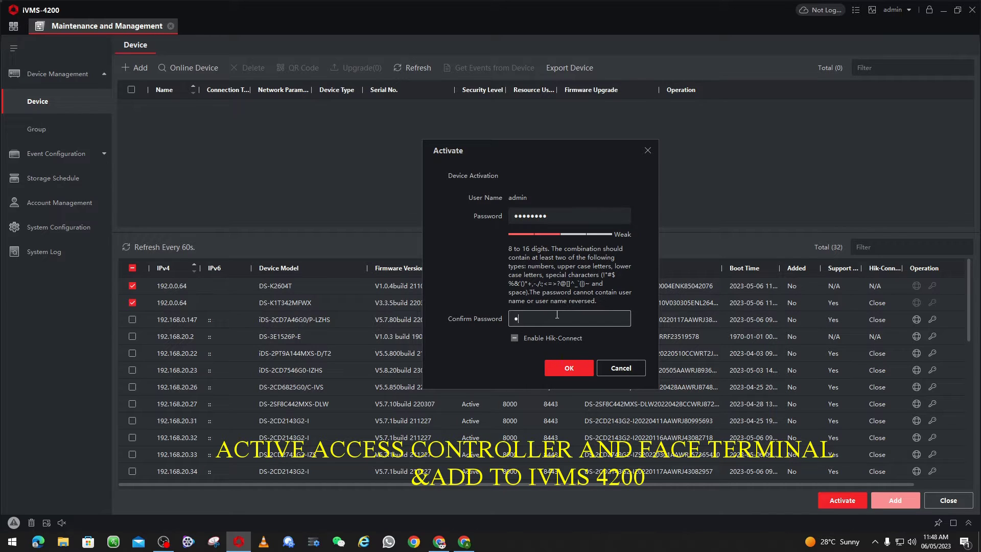
pyautogui.write('••••••')
pyautogui.click(556, 373)
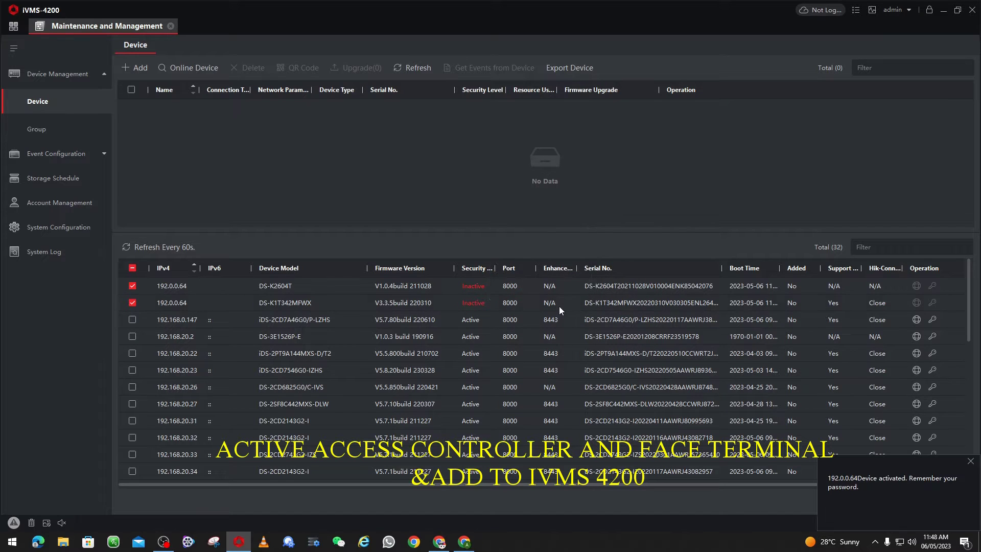
pyautogui.click(970, 461)
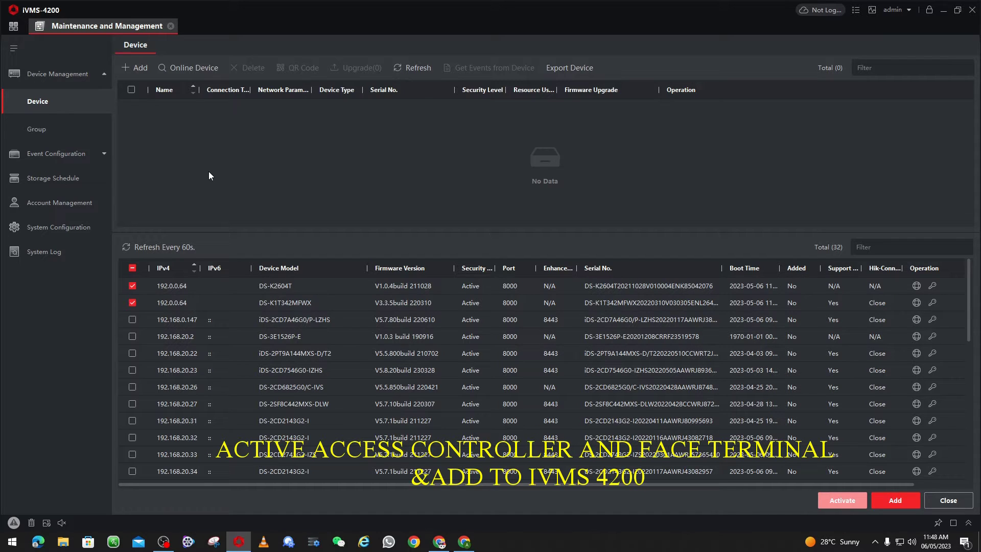
# Refresh the online devices, sort them by IPv4 ascending, and select only DS-K2604T
pyautogui.click(151, 246)
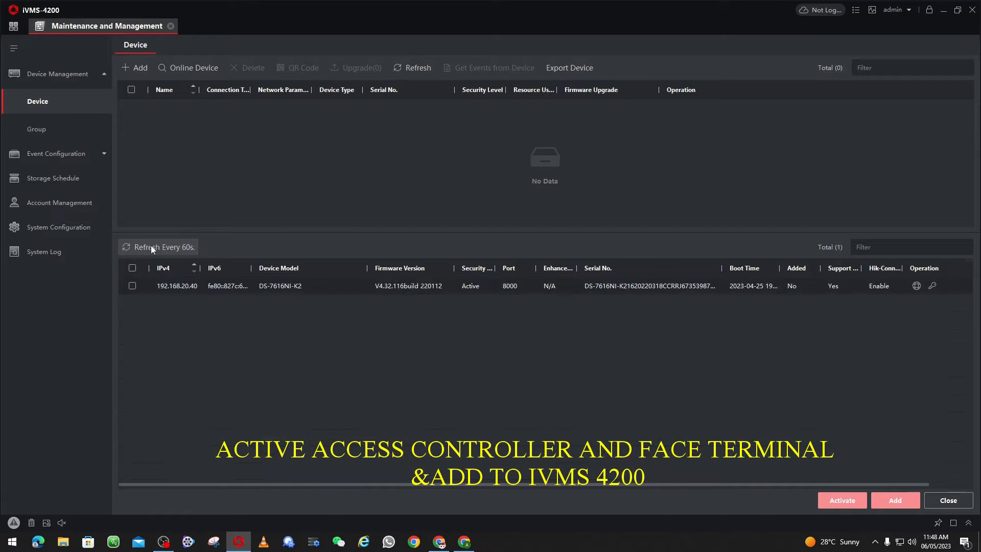
pyautogui.click(165, 269)
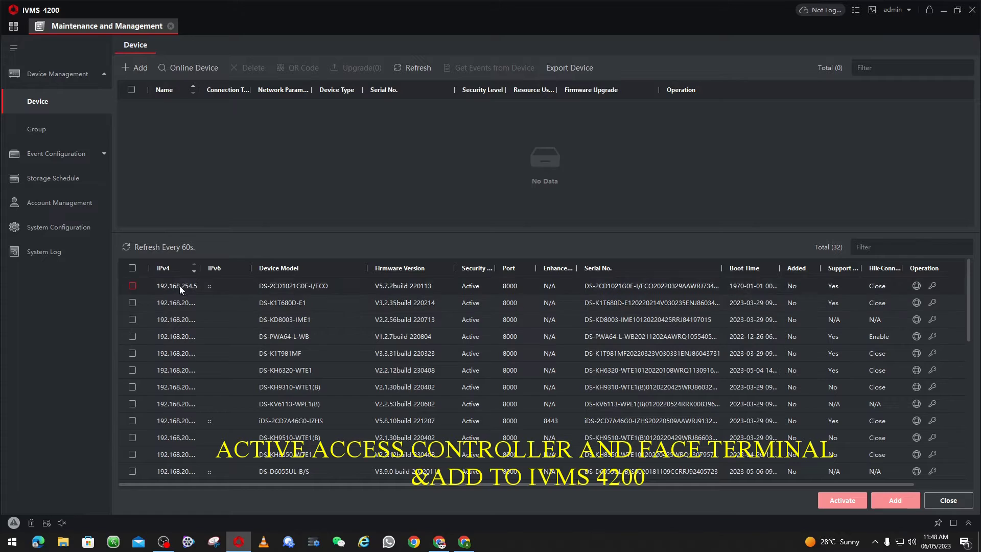
pyautogui.click(171, 268)
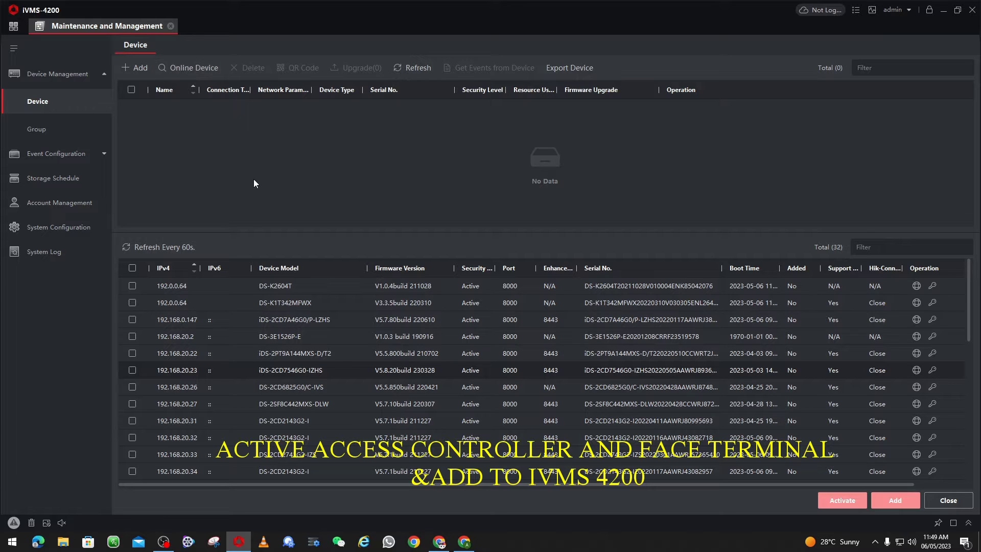
pyautogui.click(133, 286)
pyautogui.click(132, 303)
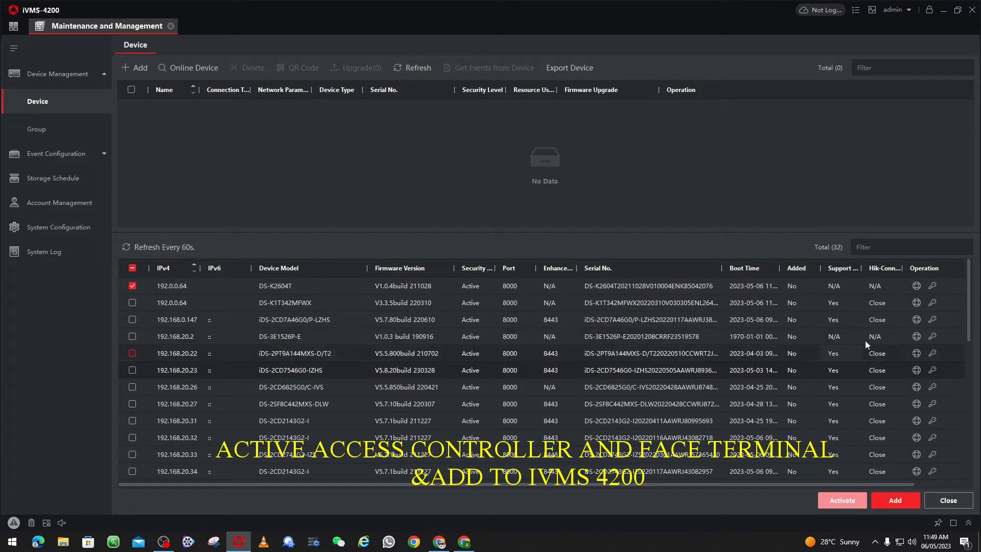
# Change DS-K2604T's IP address to 192.168.20.188 and save with the device password
pyautogui.click(916, 286)
pyautogui.click(795, 193)
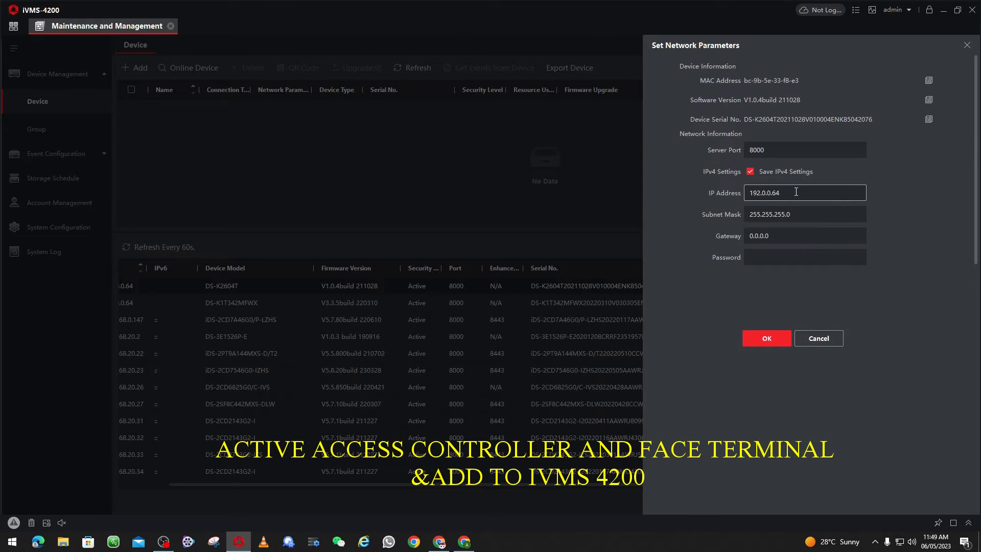
pyautogui.hotkey('ctrl', 'a')
pyautogui.write('192.168.20.1')
pyautogui.click(766, 256)
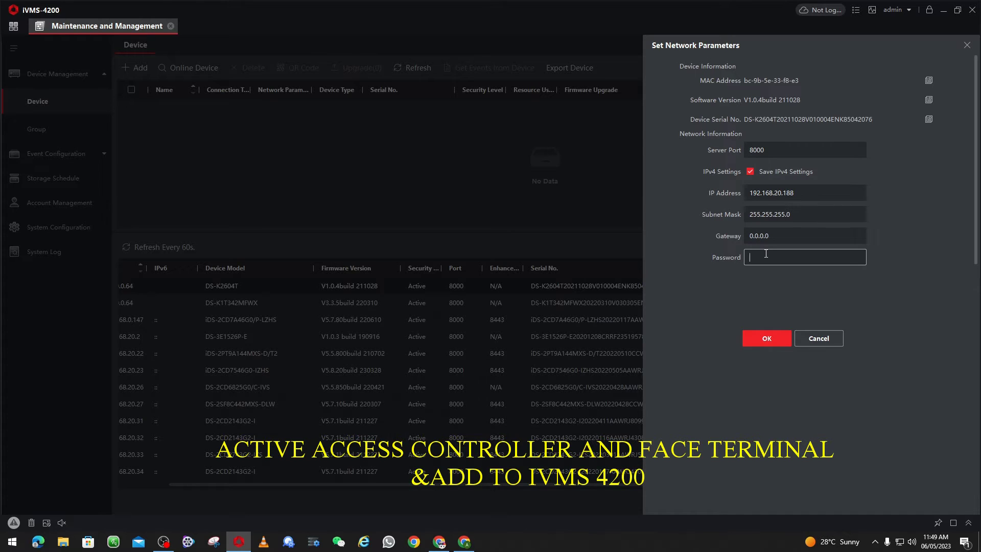
pyautogui.write('********')
pyautogui.click(758, 335)
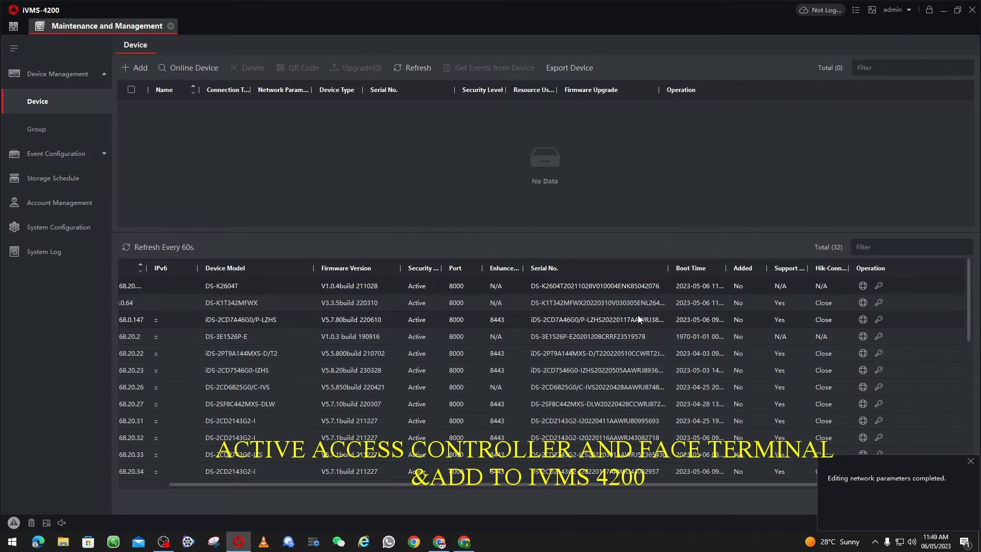
# Set DS-K1T342MFWX to IP 192.168.20.187 and gateway 192.168.20.1, saving with the device password
pyautogui.click(864, 303)
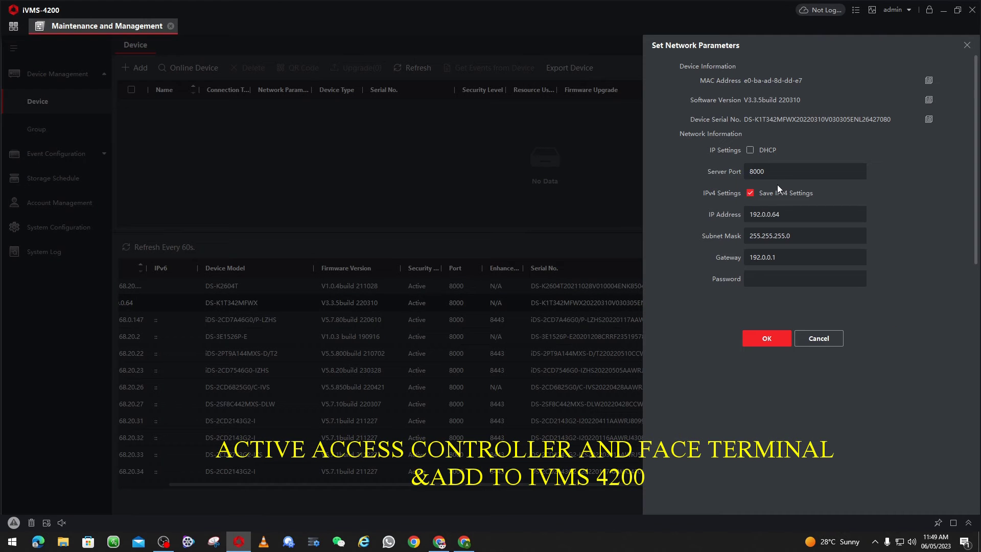
pyautogui.moveTo(817, 214); pyautogui.dragTo(612, 192)
pyautogui.write('192.168.20.187')
pyautogui.click(777, 257)
pyautogui.moveTo(777, 257); pyautogui.dragTo(569, 234)
pyautogui.write('192.168')
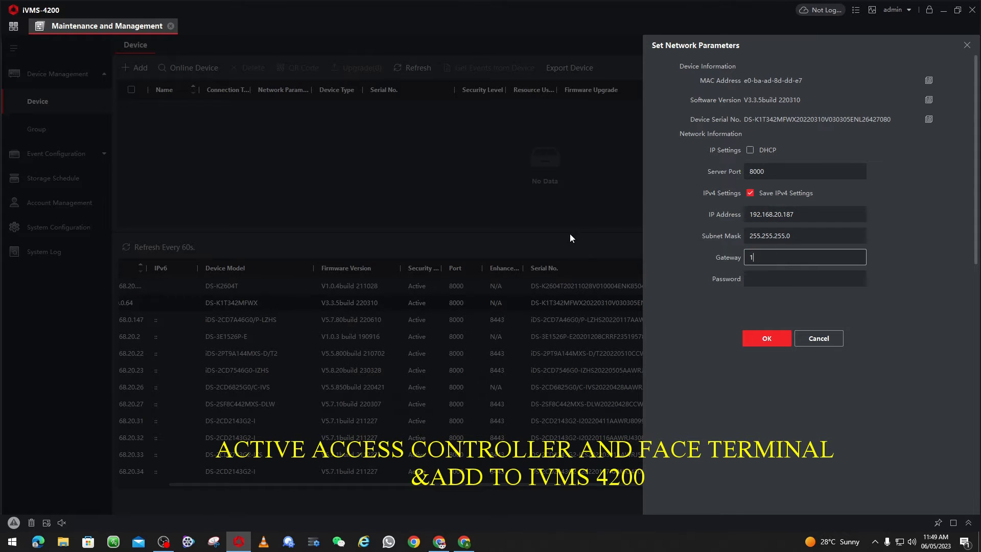
pyautogui.write('.20.1')
pyautogui.click(748, 278)
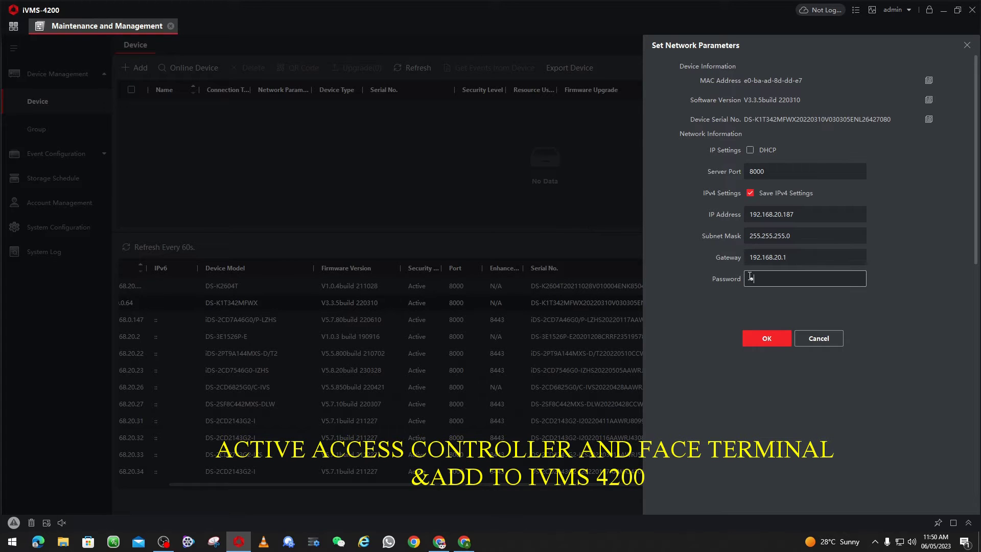
pyautogui.write('abcd1234')
pyautogui.click(760, 339)
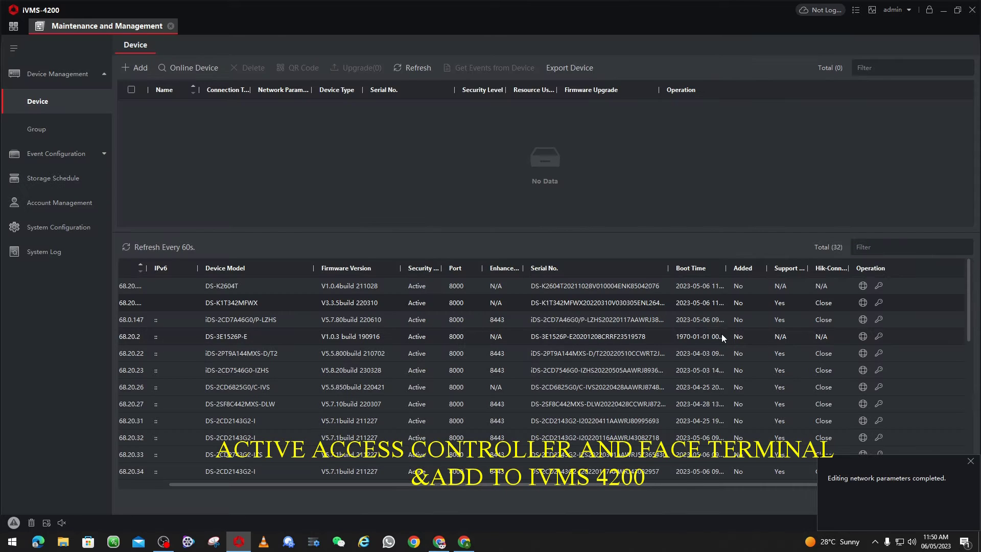
pyautogui.moveTo(378, 483); pyautogui.dragTo(252, 477)
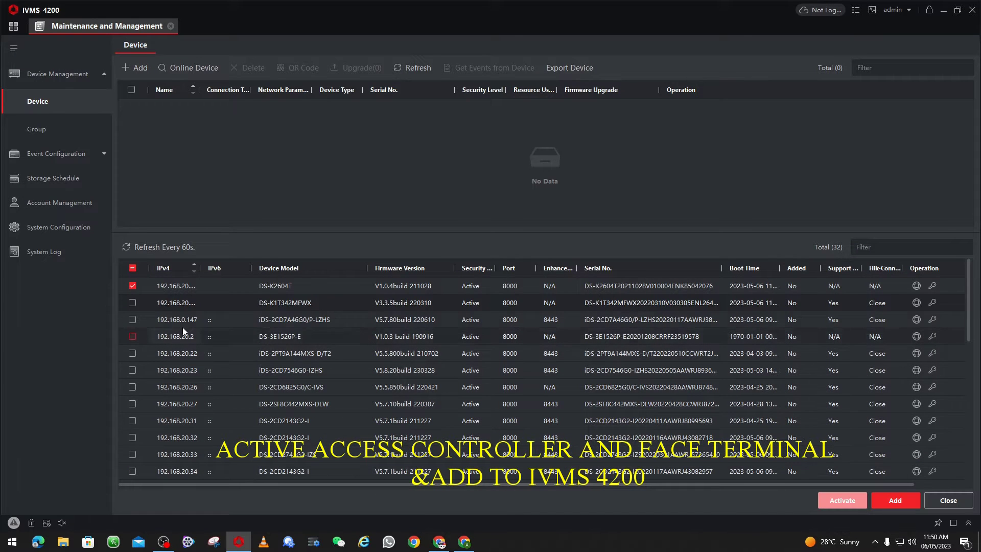
# Add DS-K2604T as 'Acs Controll 2642' with user admin, its password, and time synchronization
pyautogui.click(894, 502)
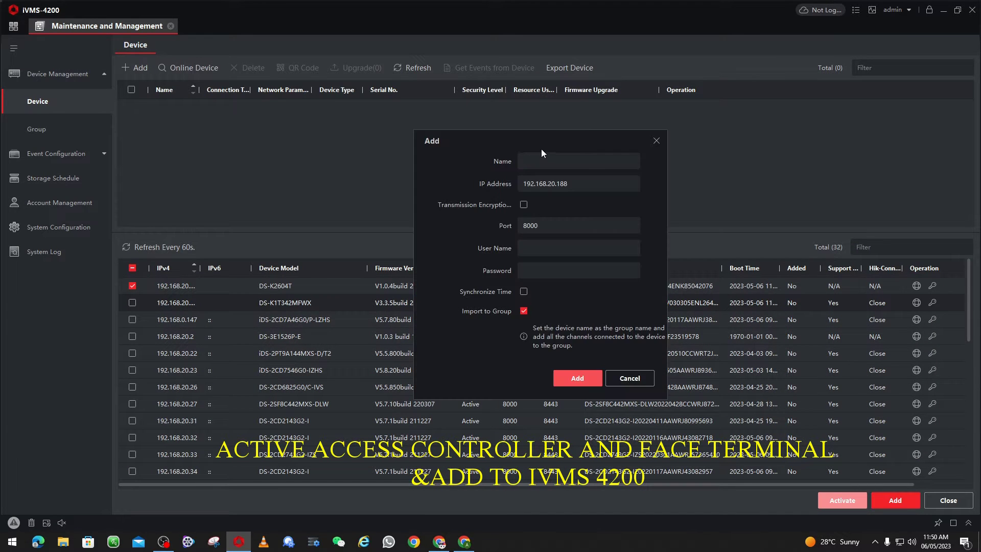
pyautogui.click(546, 164)
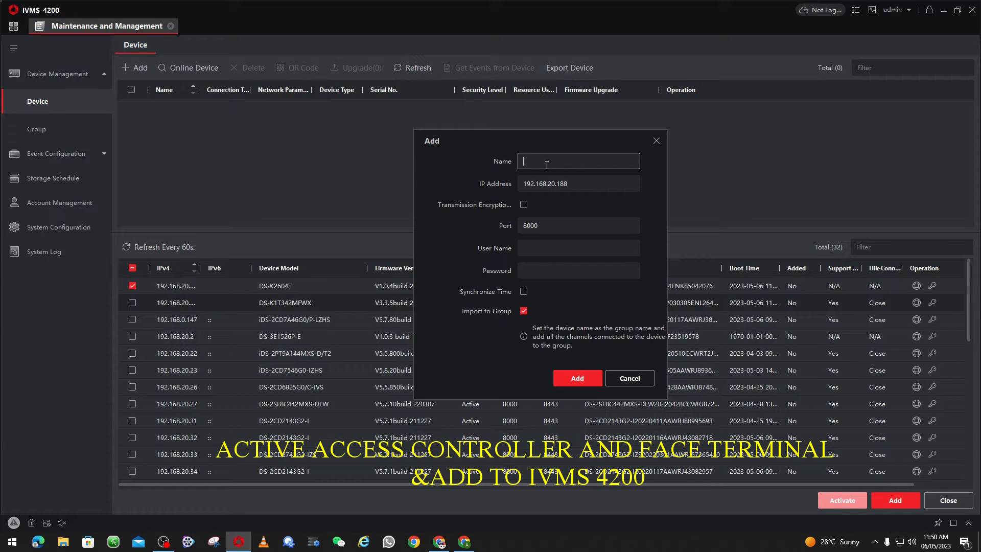
pyautogui.write('Acs Controll 2642')
pyautogui.click(544, 251)
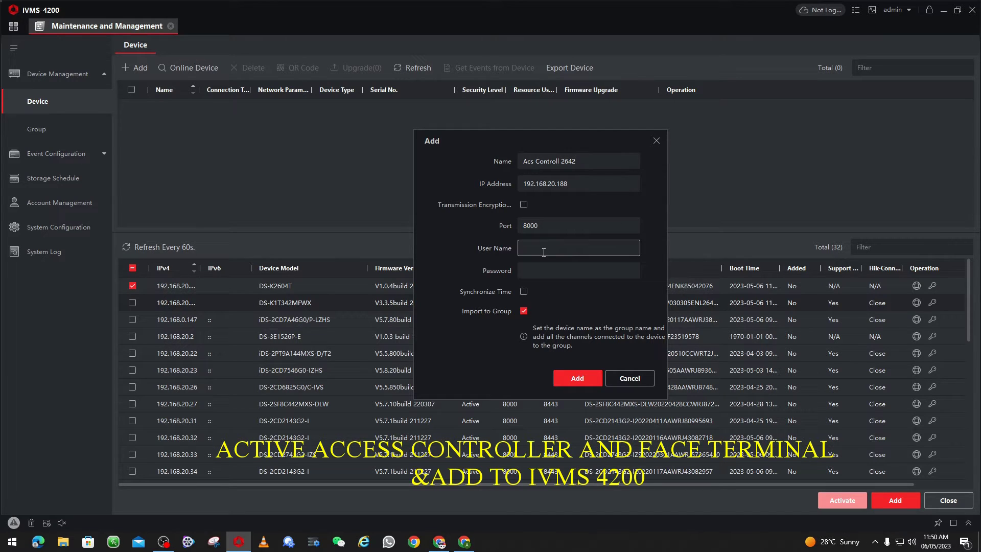
pyautogui.write('admin')
pyautogui.press('Tab')
pyautogui.write('********')
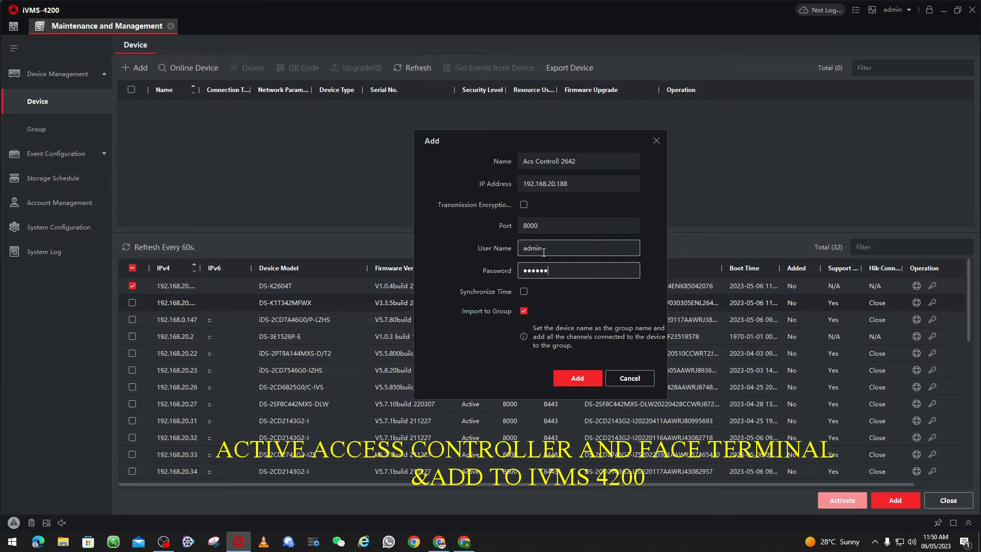
pyautogui.click(524, 291)
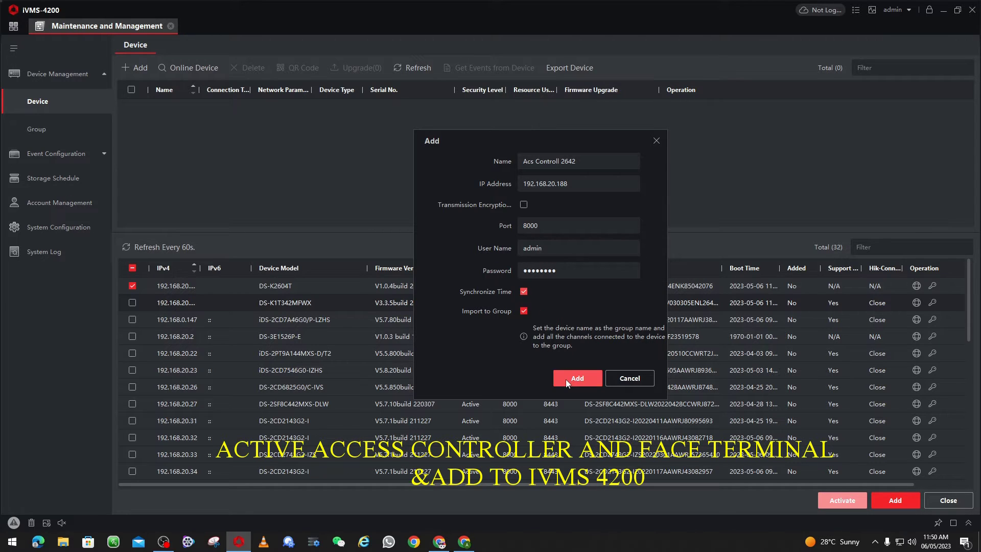
pyautogui.click(565, 379)
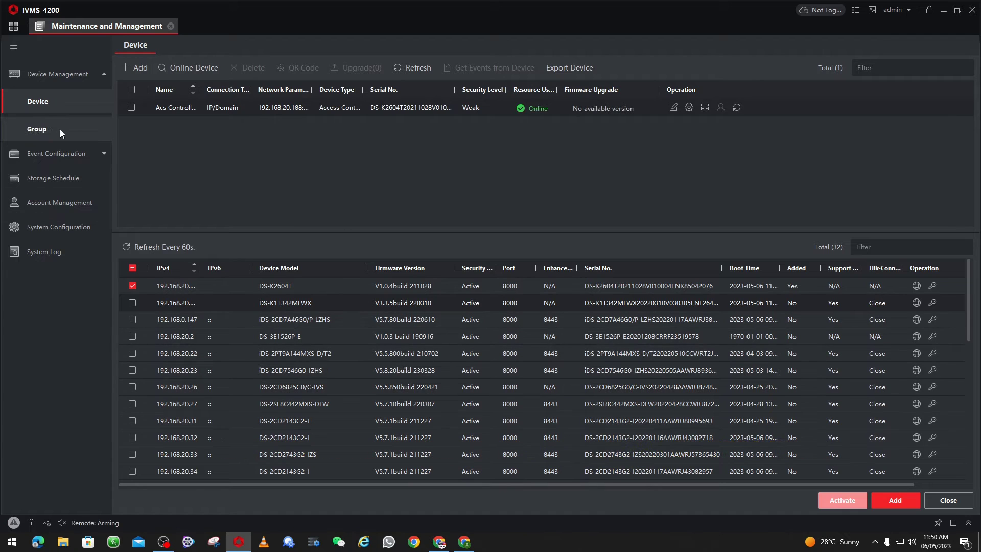
# Select only the DS-K1T342MFWX face terminal and add it as 'Face Reader 342'
pyautogui.click(47, 128)
pyautogui.click(56, 109)
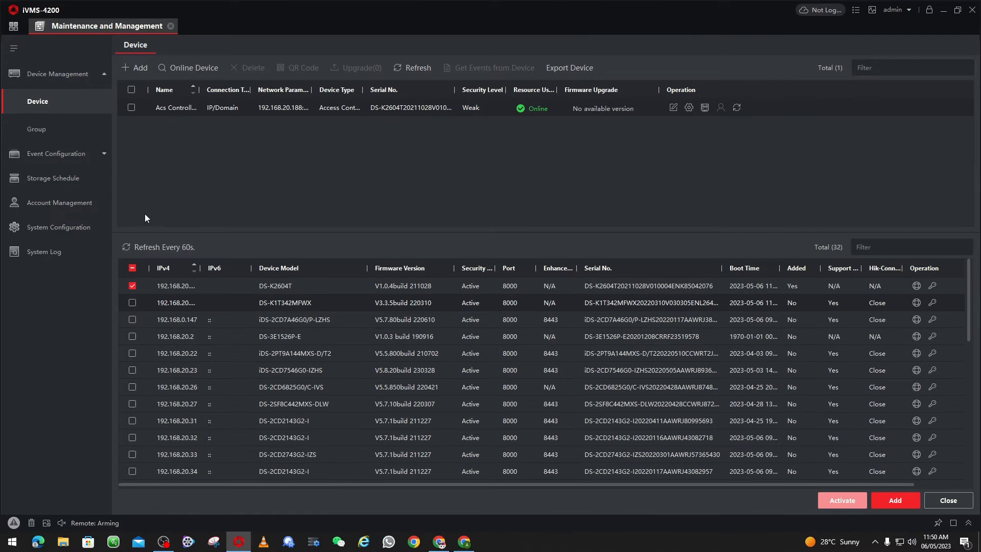
pyautogui.click(132, 287)
pyautogui.click(133, 302)
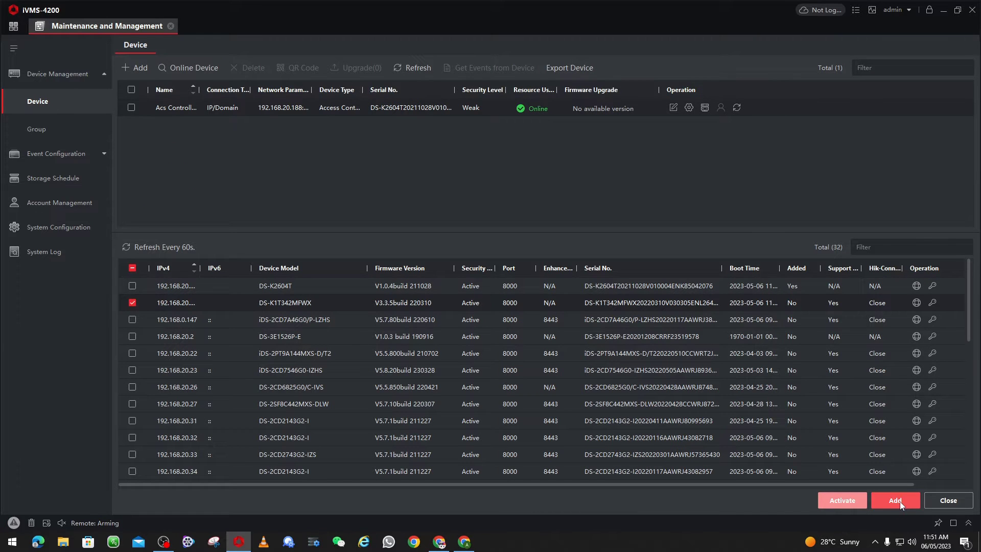
pyautogui.click(896, 500)
pyautogui.click(582, 161)
pyautogui.write('F')
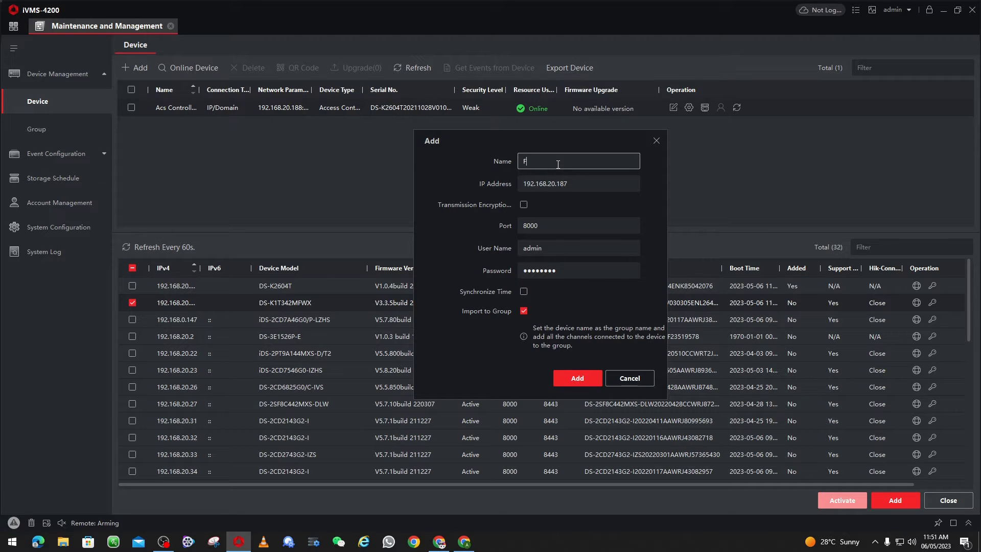
pyautogui.write('ace Reader 342')
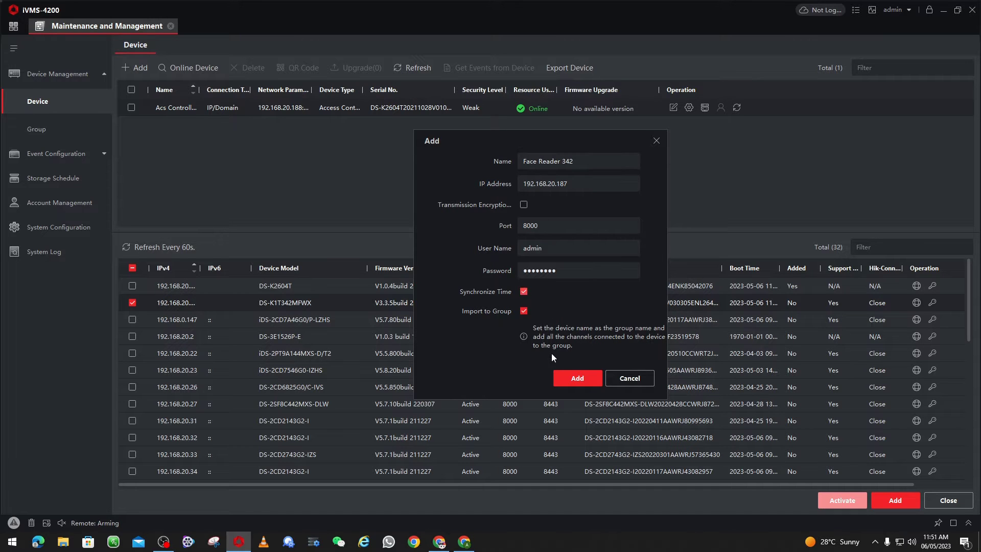
pyautogui.click(571, 379)
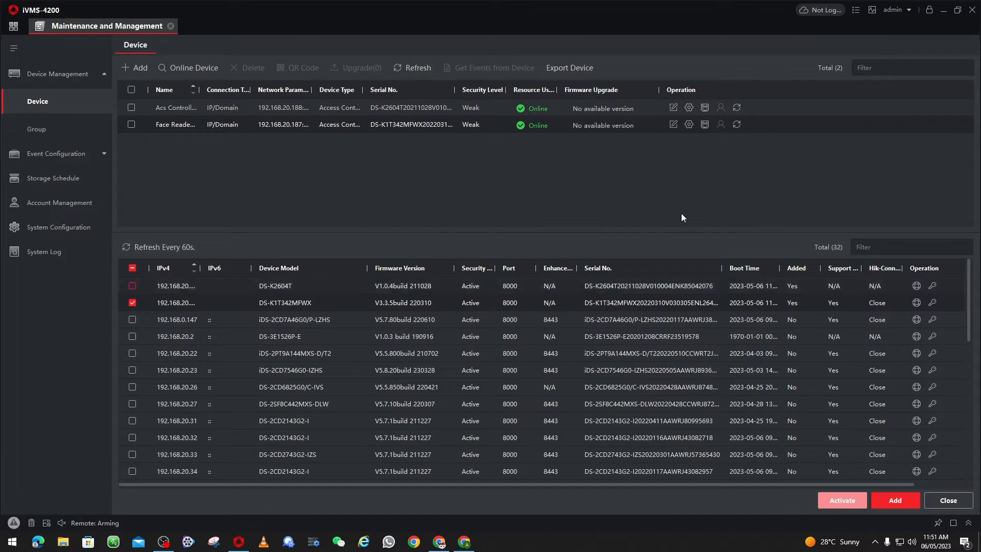
# Check the Acs Controller's card reader status, confirming all eight readers report offline
pyautogui.click(51, 132)
pyautogui.click(35, 105)
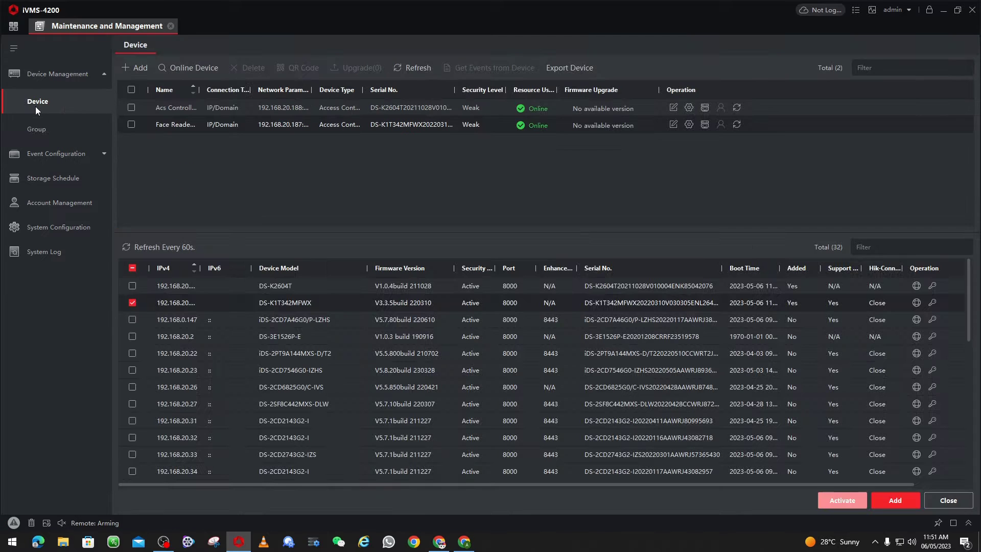
pyautogui.click(704, 108)
pyautogui.click(376, 178)
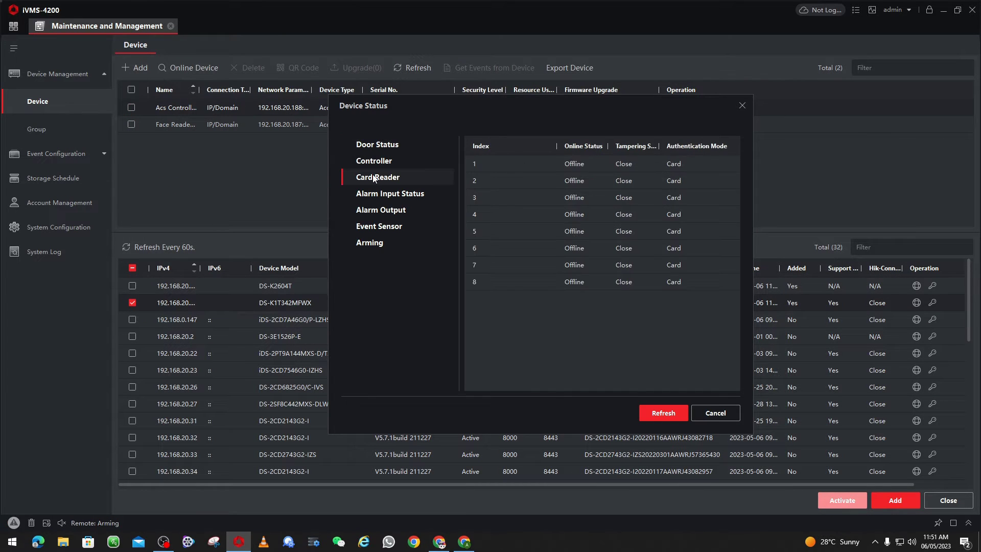
pyautogui.click(715, 412)
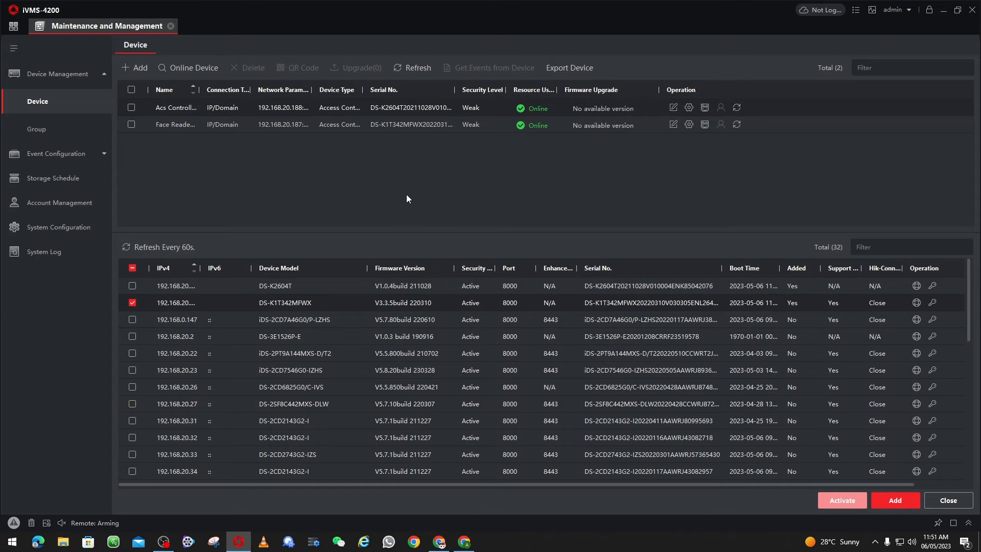
pyautogui.click(13, 28)
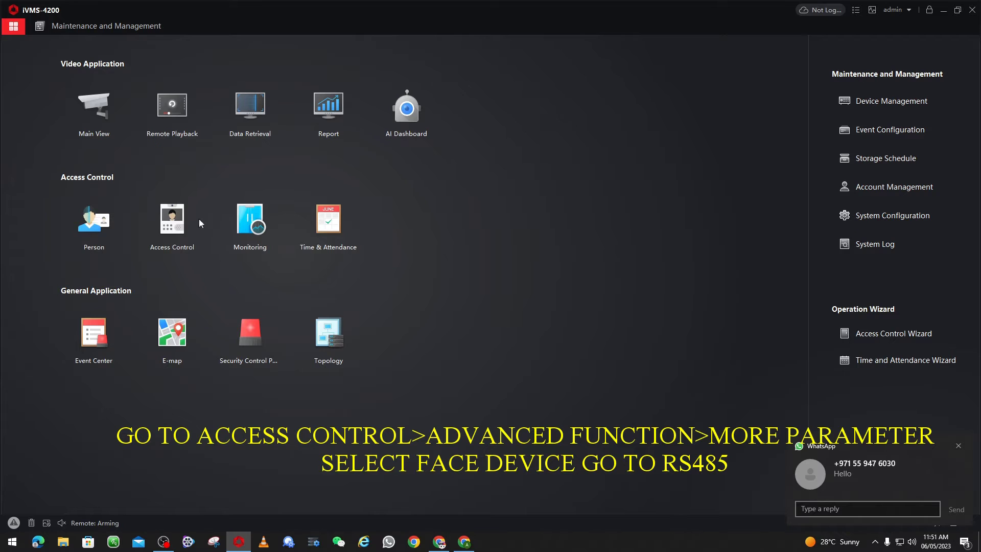
# Open Face Reader 342's RS-485 settings under Access Control's advanced functions
pyautogui.click(173, 221)
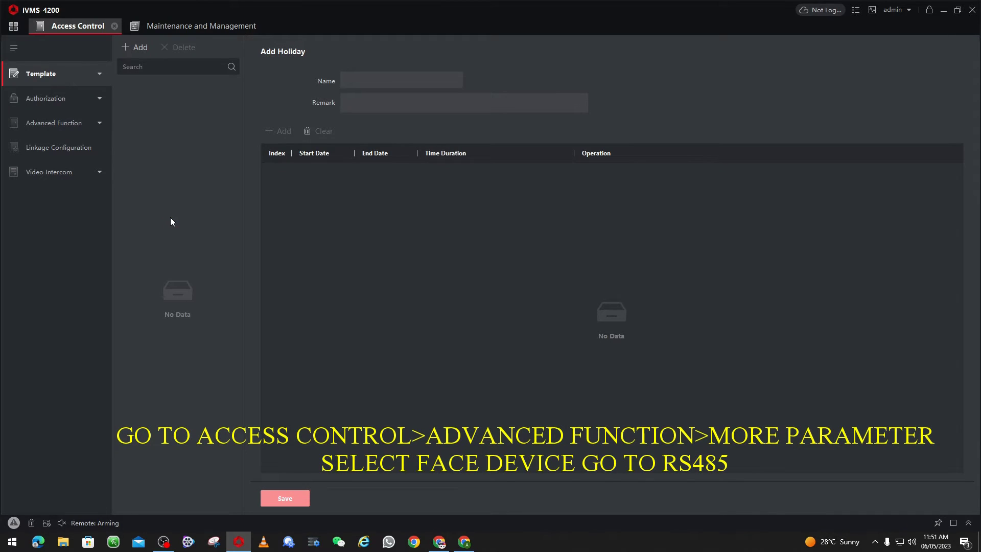
pyautogui.click(46, 101)
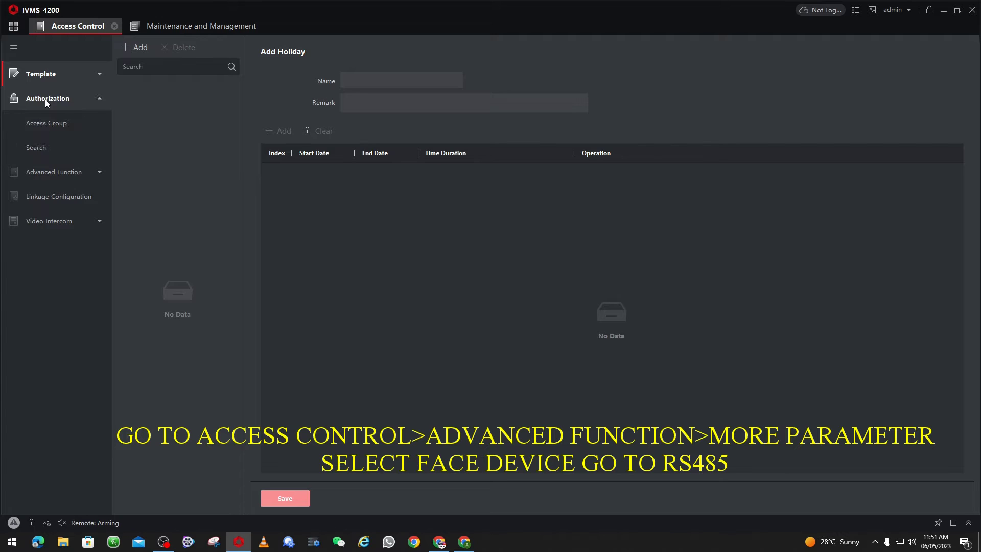
pyautogui.click(59, 176)
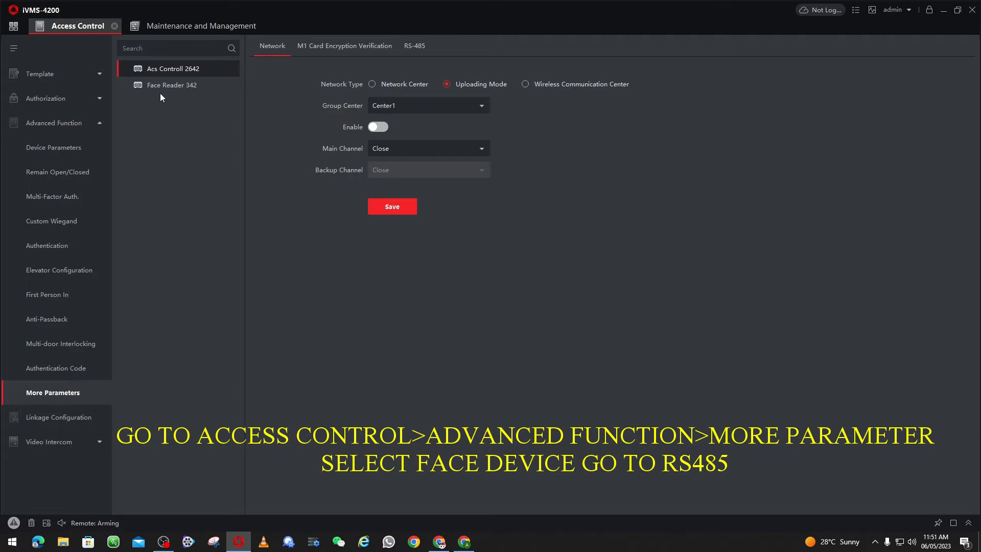
pyautogui.click(169, 88)
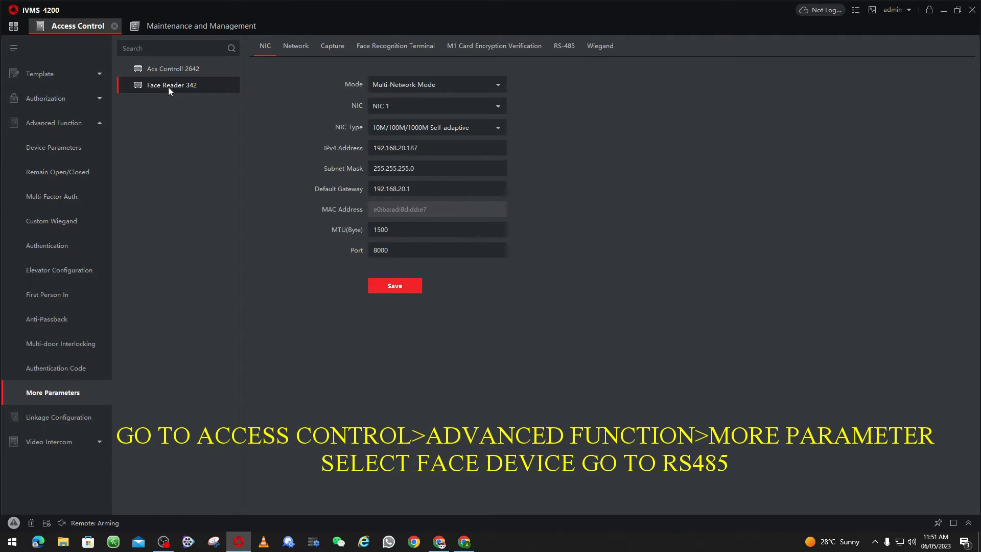
pyautogui.click(568, 48)
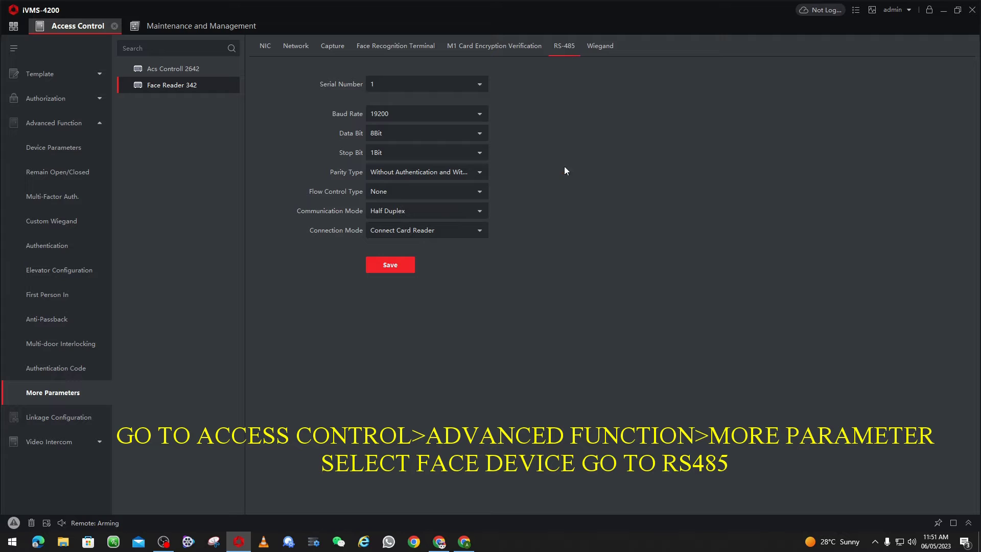
# Set the RS-485 connection mode to Connect Access Control Device with Card No. output
pyautogui.click(481, 231)
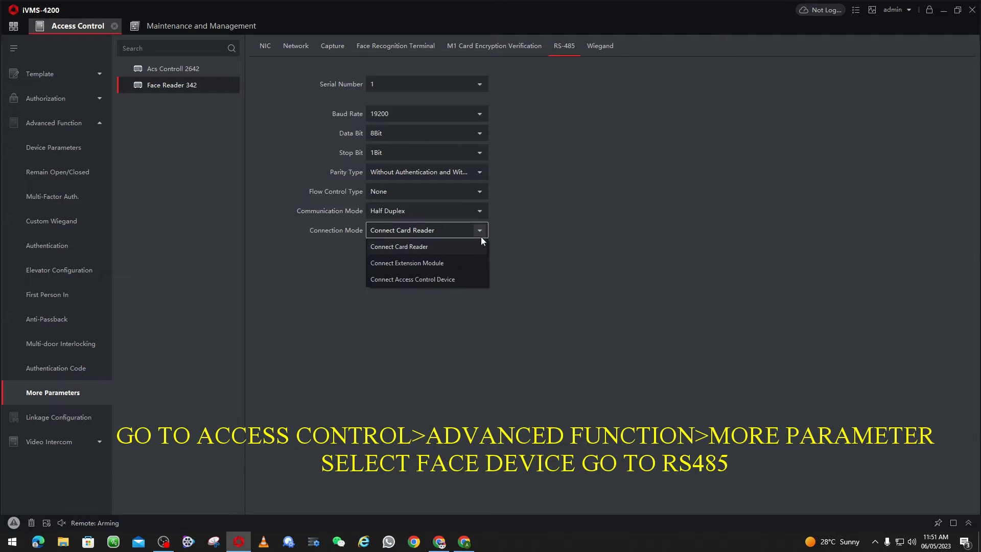
pyautogui.click(431, 280)
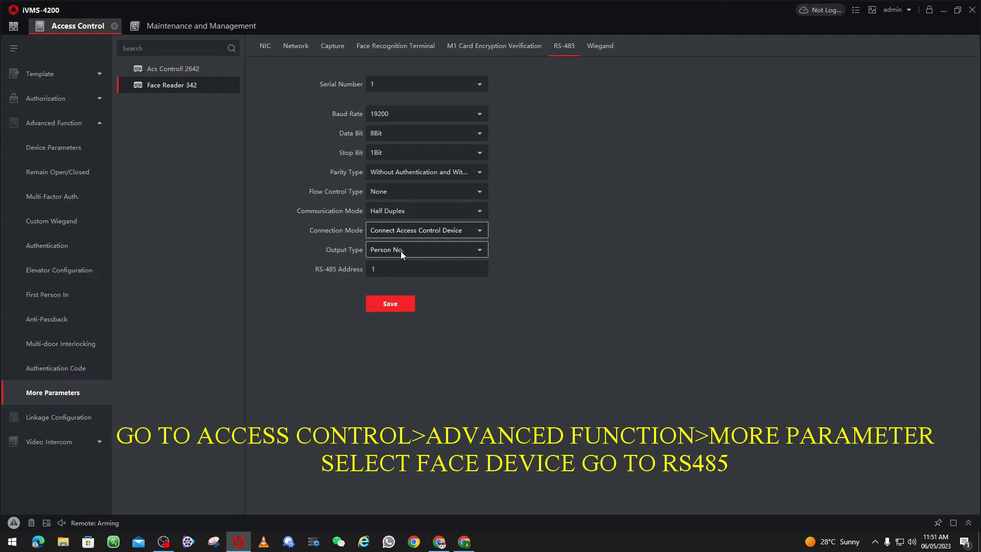
pyautogui.click(415, 252)
pyautogui.click(382, 267)
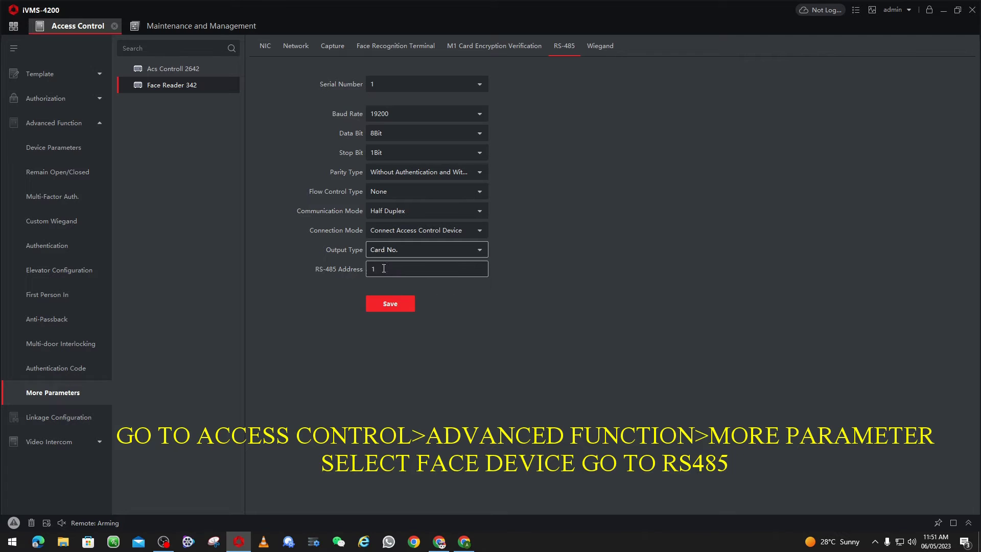
pyautogui.click(399, 256)
pyautogui.click(385, 263)
# Set the terminal's RS-485 address to 1, then open the Acs Controller's remote configuration
pyautogui.moveTo(387, 272); pyautogui.dragTo(328, 270)
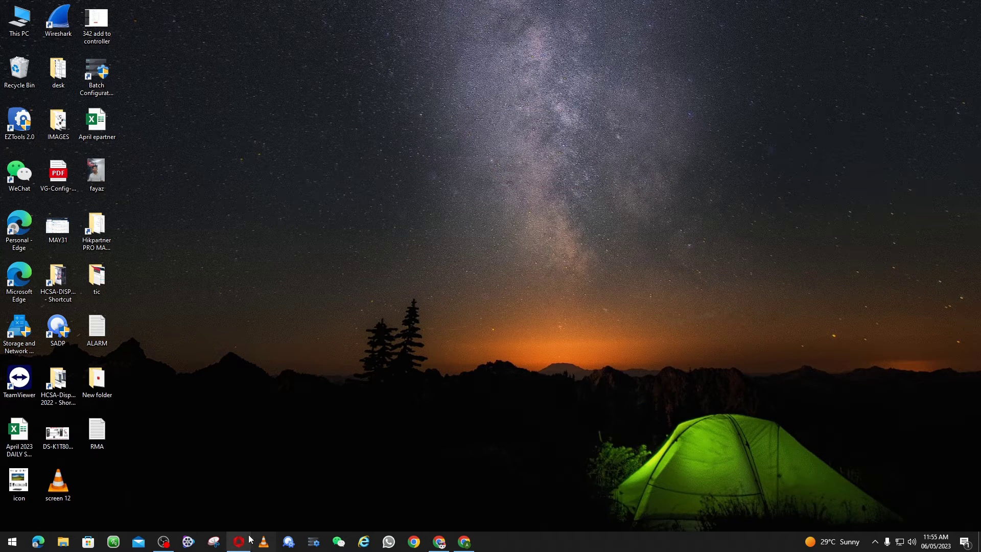
pyautogui.click(238, 542)
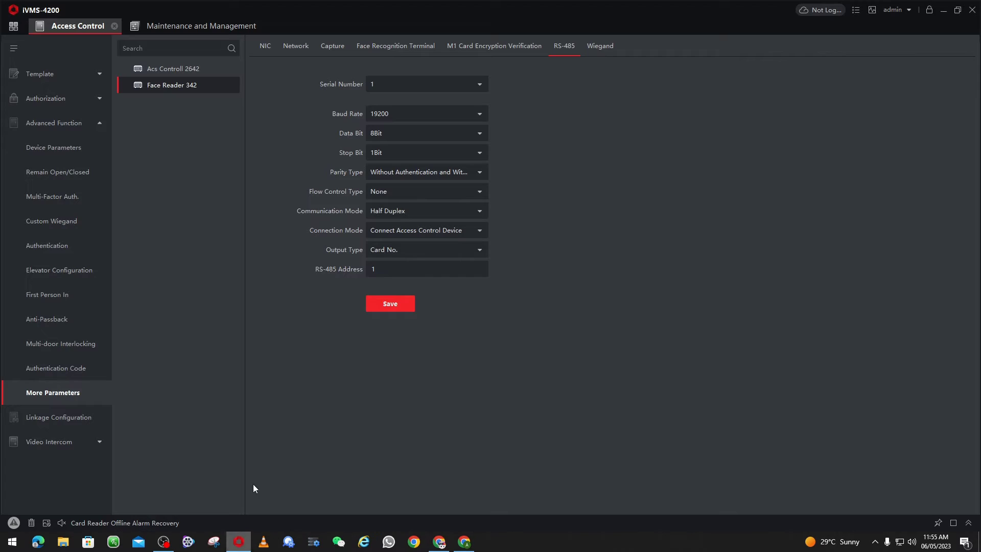
pyautogui.click(164, 22)
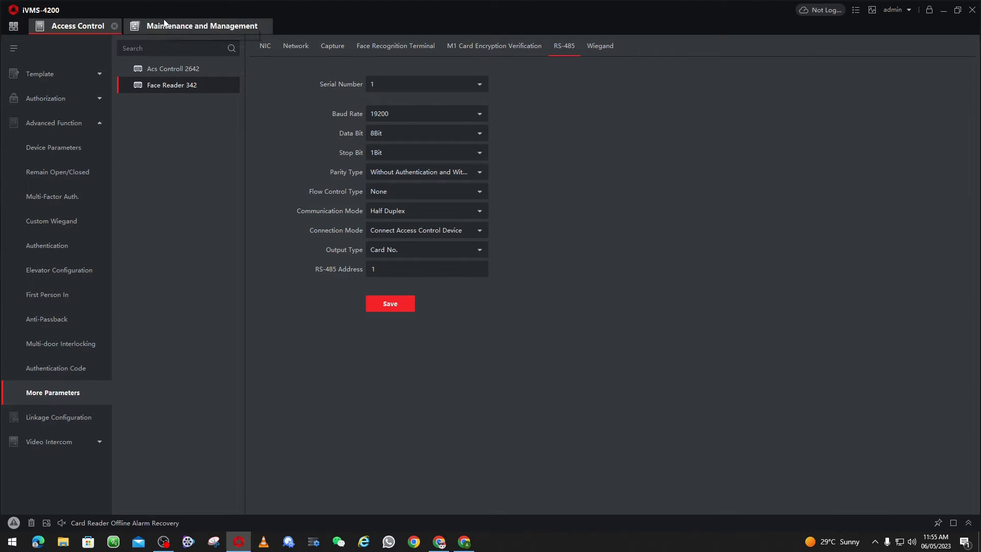
pyautogui.click(688, 108)
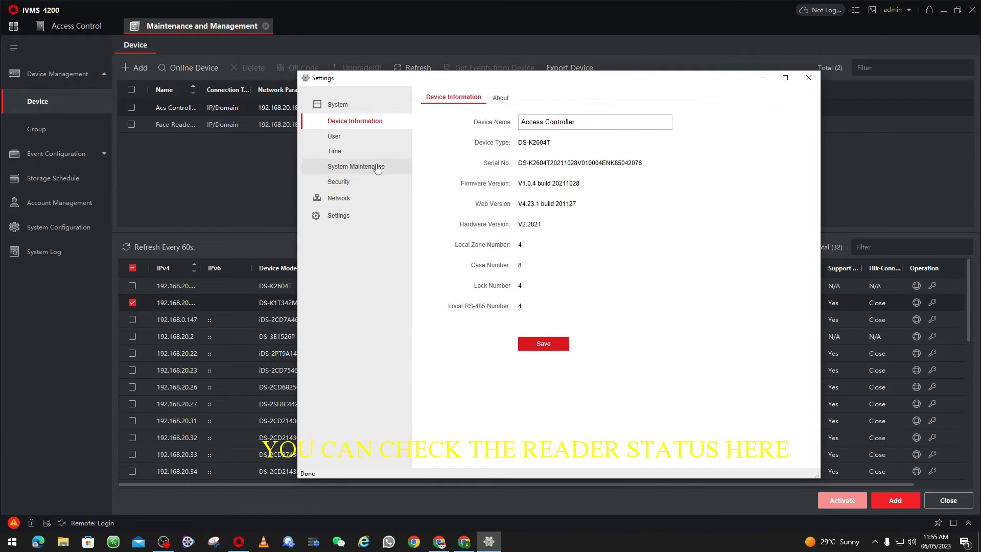
# Refresh the Acs Controller's card reader statuses to confirm card reader 1 is Online
pyautogui.click(808, 77)
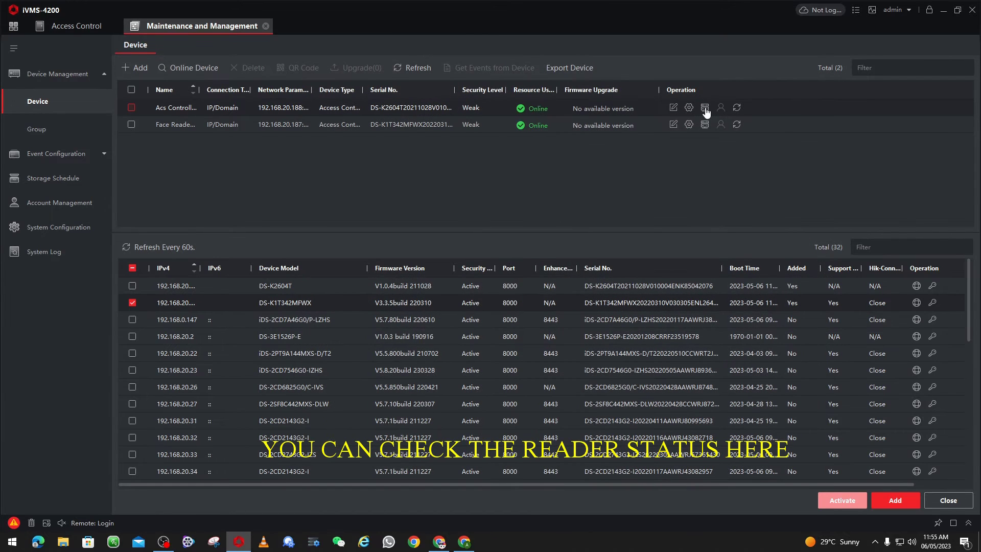
pyautogui.click(705, 110)
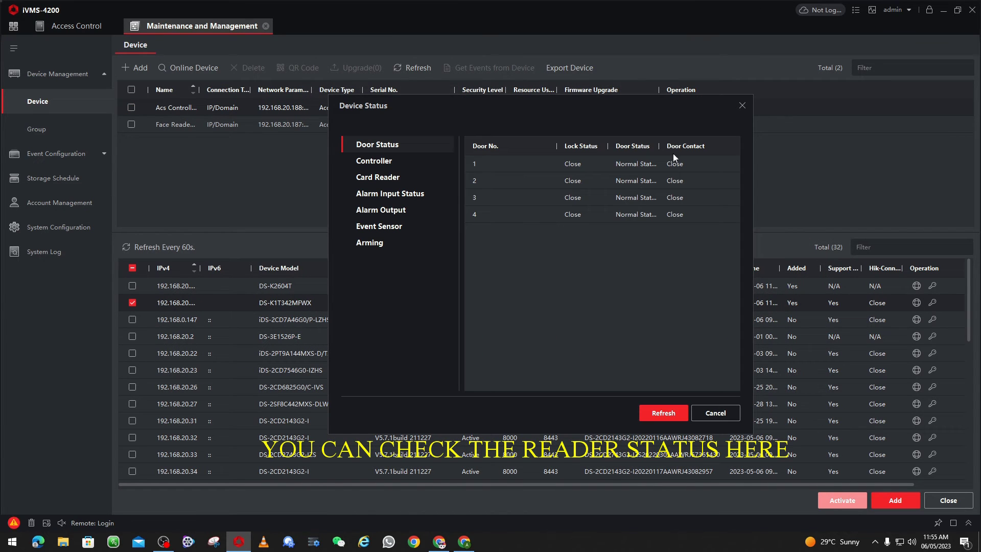
pyautogui.click(384, 178)
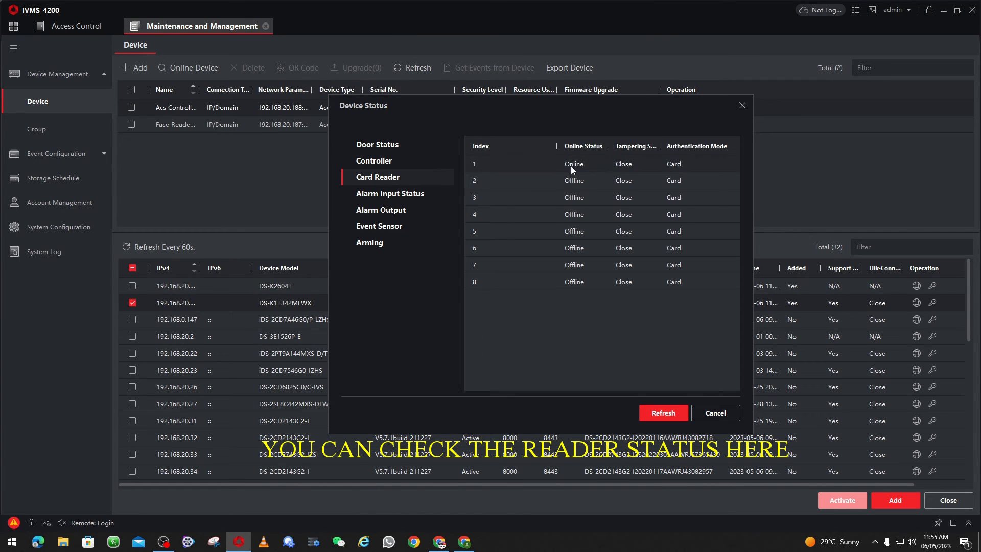
pyautogui.click(670, 413)
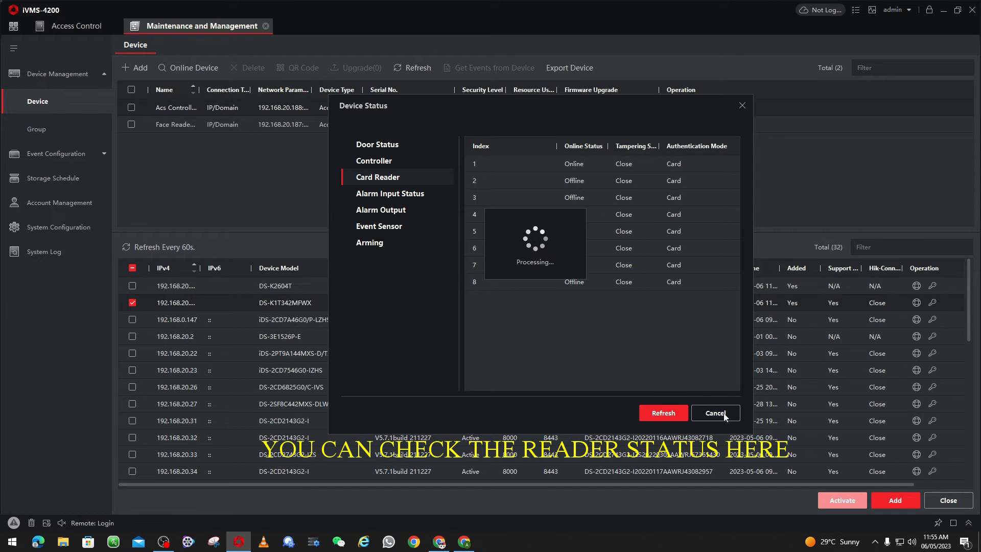
pyautogui.click(715, 413)
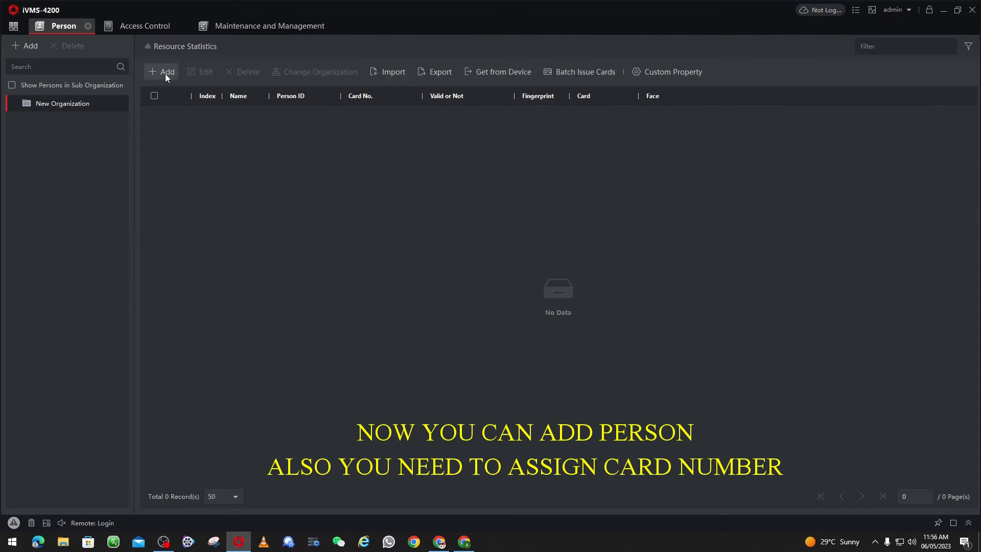
# Start a new person with ID 1001 and upload the first staff photo from the D: drive as the face
pyautogui.click(165, 74)
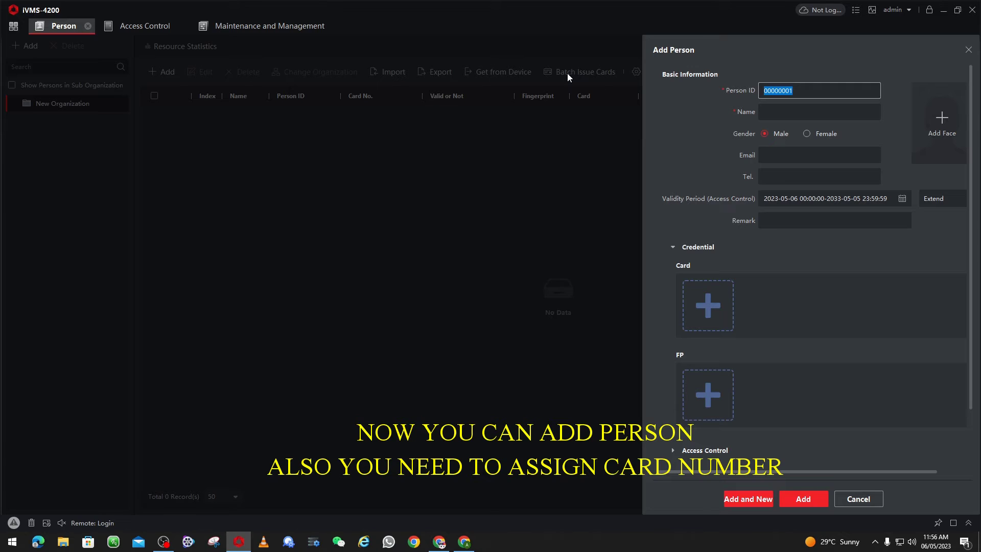
pyautogui.write('1001')
pyautogui.click(943, 119)
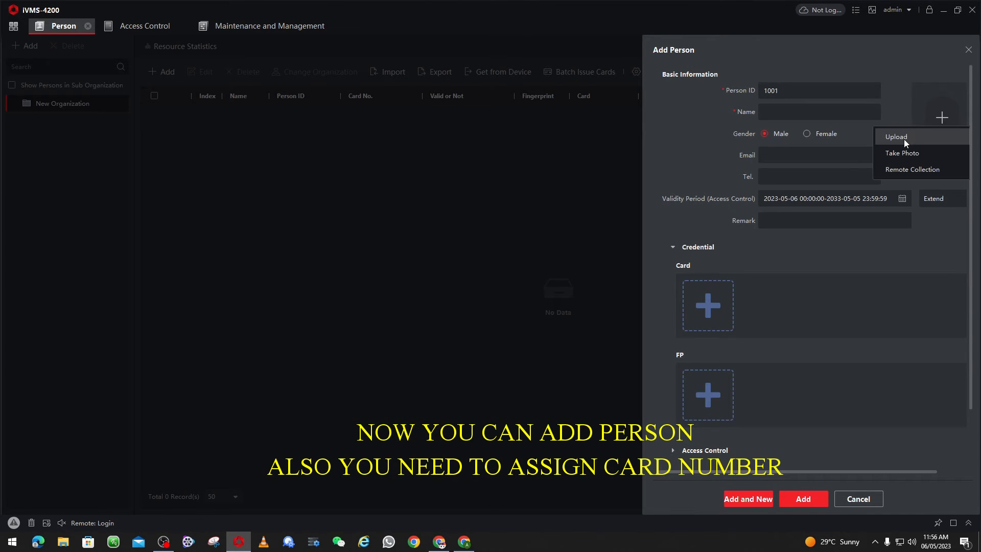
pyautogui.click(900, 139)
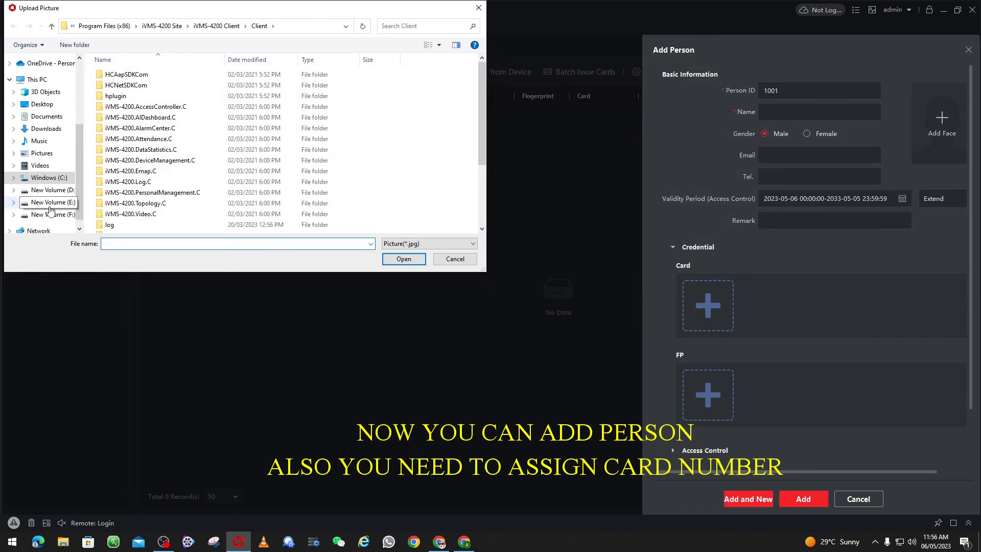
pyautogui.click(51, 190)
pyautogui.doubleClick(121, 176)
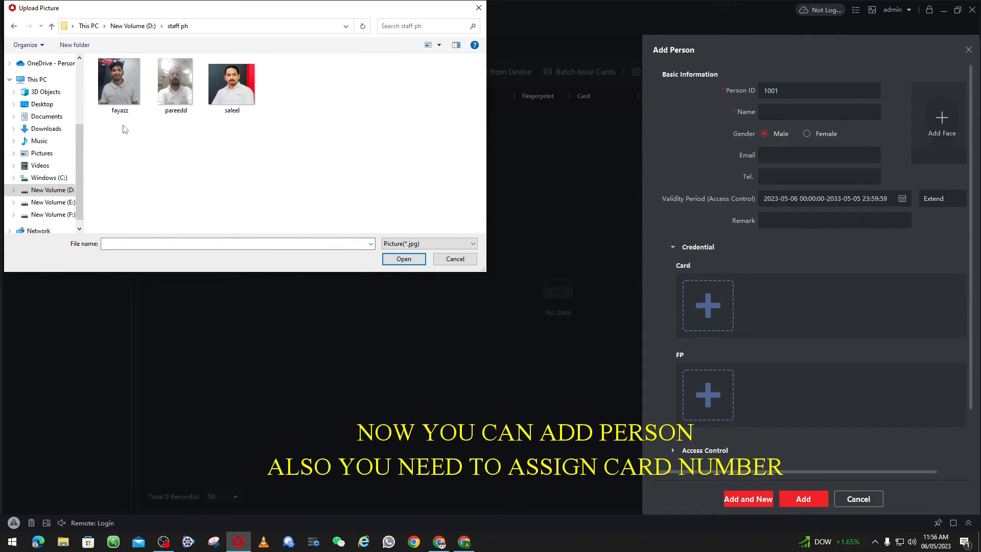
pyautogui.doubleClick(142, 92)
pyautogui.click(524, 359)
# Enter the person's name, add card 1001, and save the first person
pyautogui.click(801, 112)
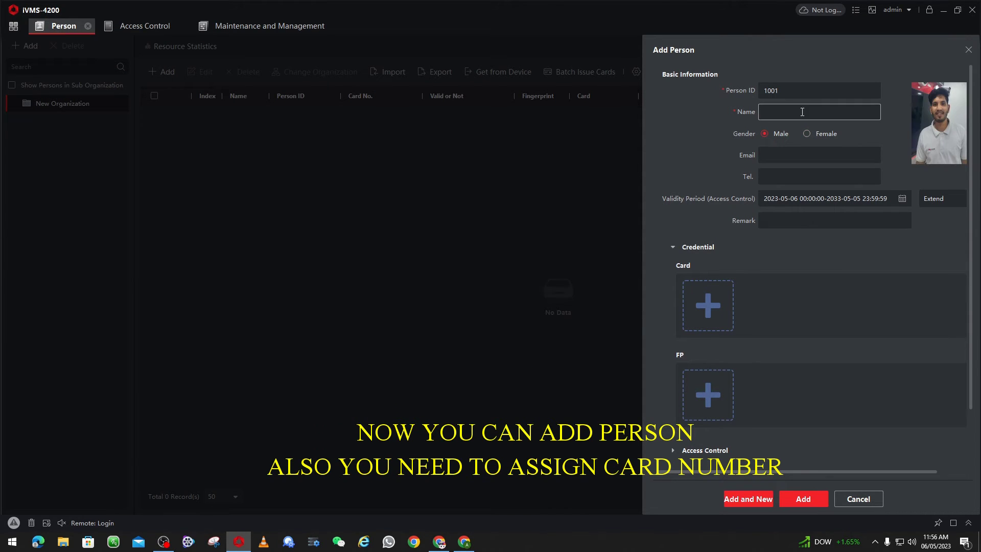
pyautogui.write('Fayaz')
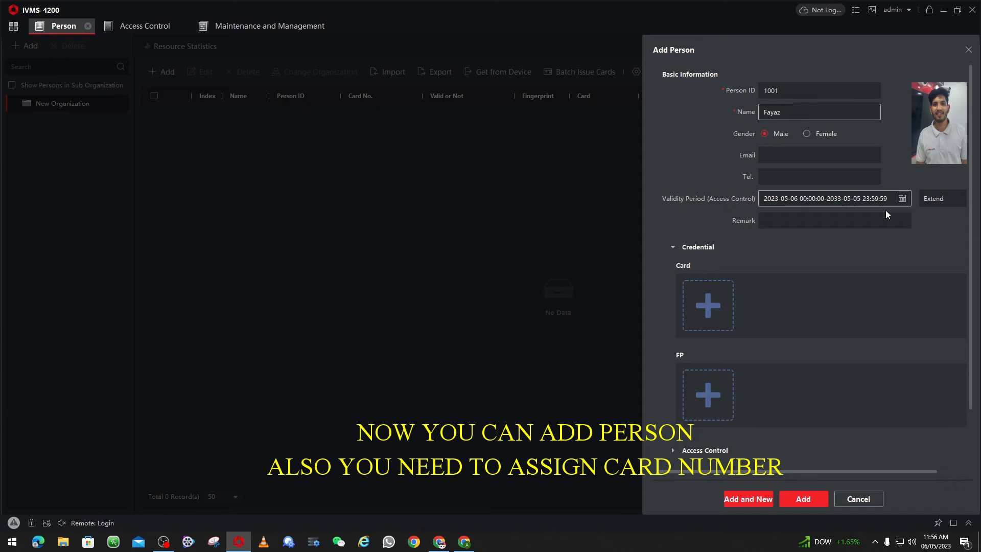
pyautogui.click(708, 307)
pyautogui.write('10')
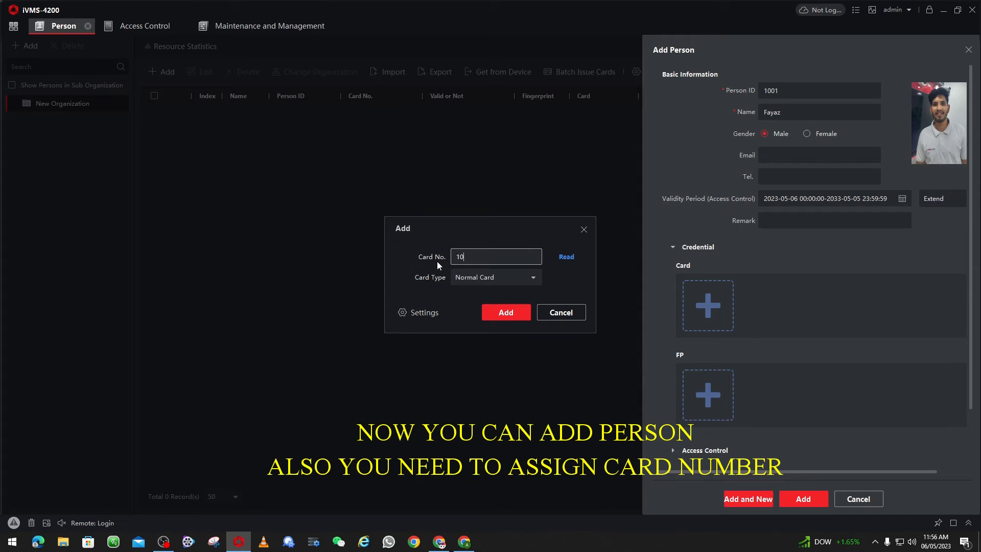
pyautogui.write('01')
pyautogui.click(517, 318)
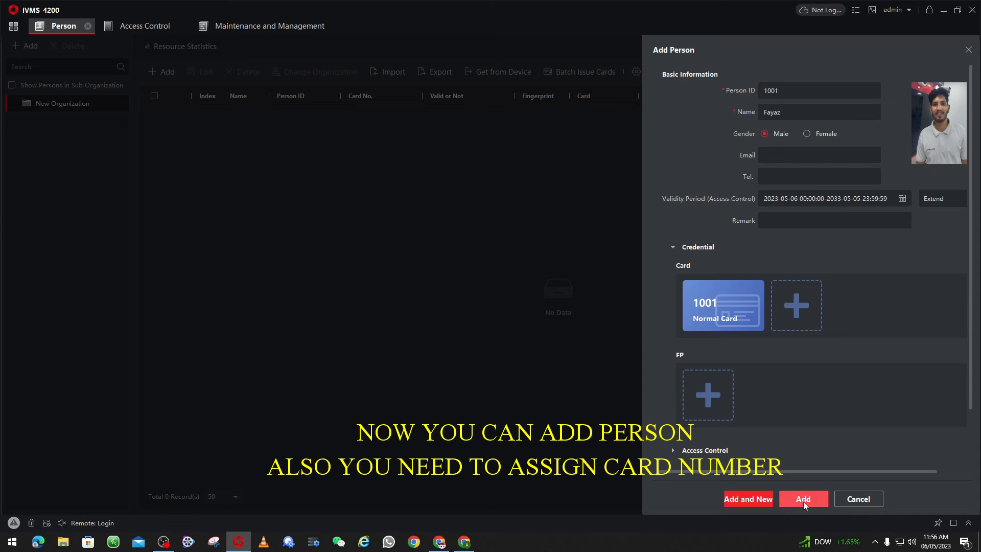
pyautogui.click(747, 499)
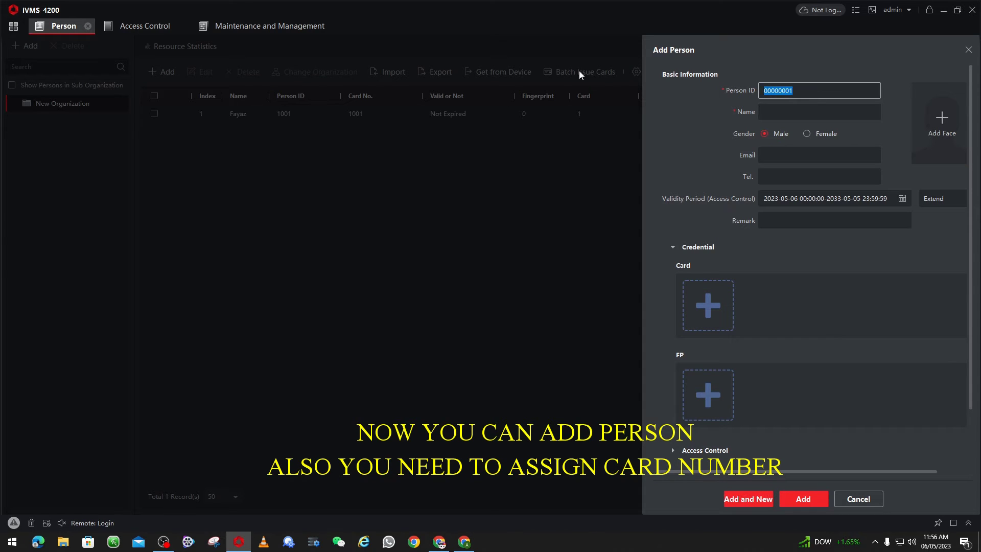
# Set Person ID 1002 and upload the second person's face photo from file
pyautogui.write('1002')
pyautogui.click(949, 118)
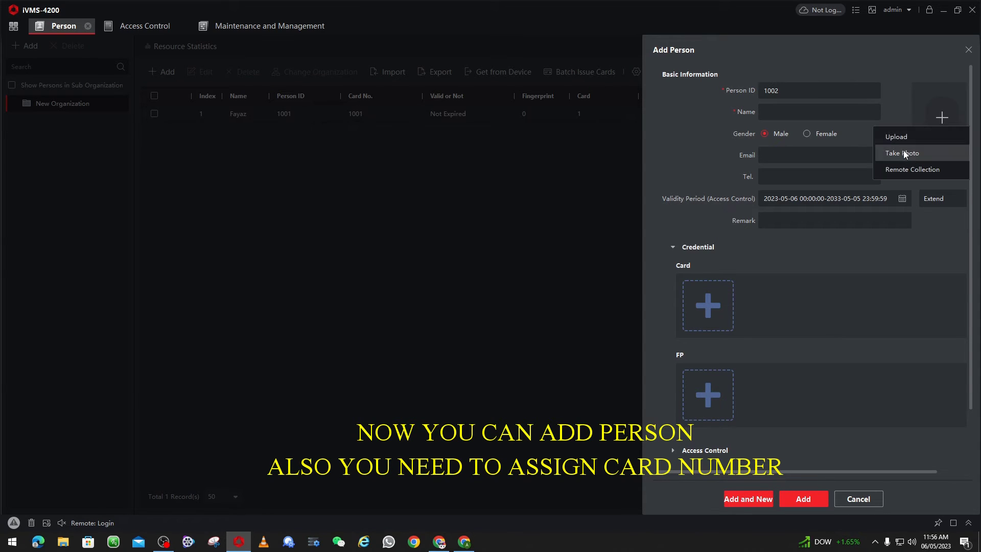
pyautogui.click(903, 151)
pyautogui.click(575, 360)
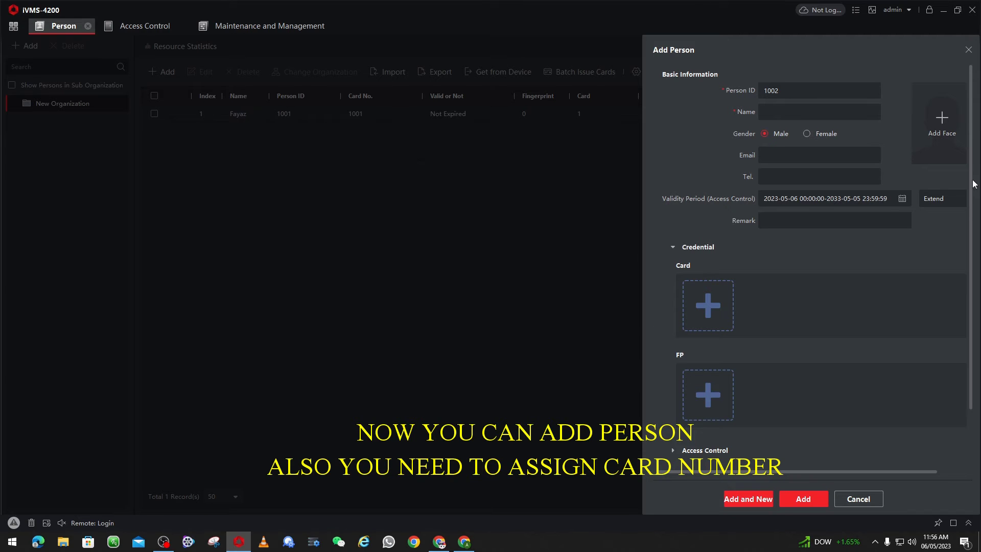
pyautogui.click(942, 122)
pyautogui.click(902, 136)
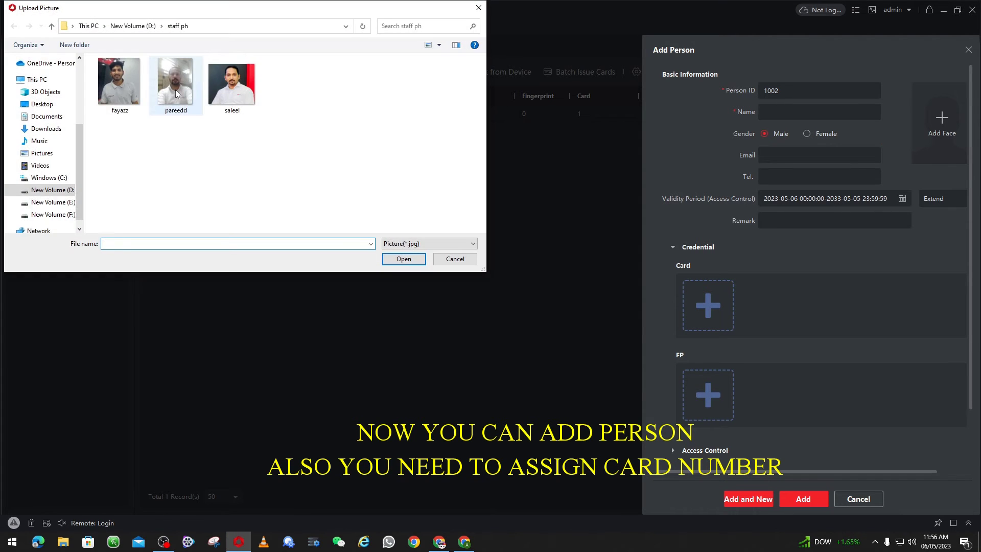
pyautogui.doubleClick(176, 87)
pyautogui.click(526, 364)
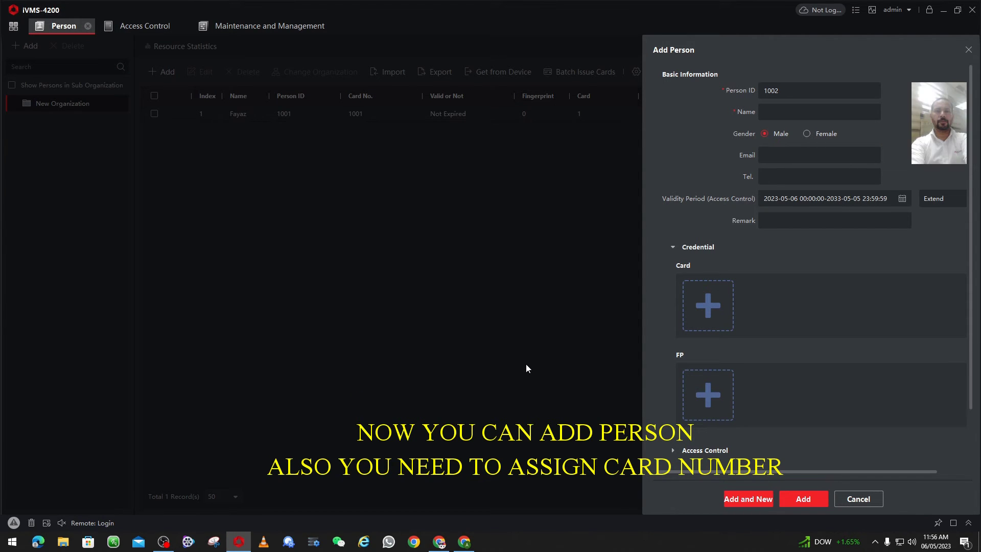
# Add card 1002, enter the person's name, and save with Add and New
pyautogui.click(707, 309)
pyautogui.write('100')
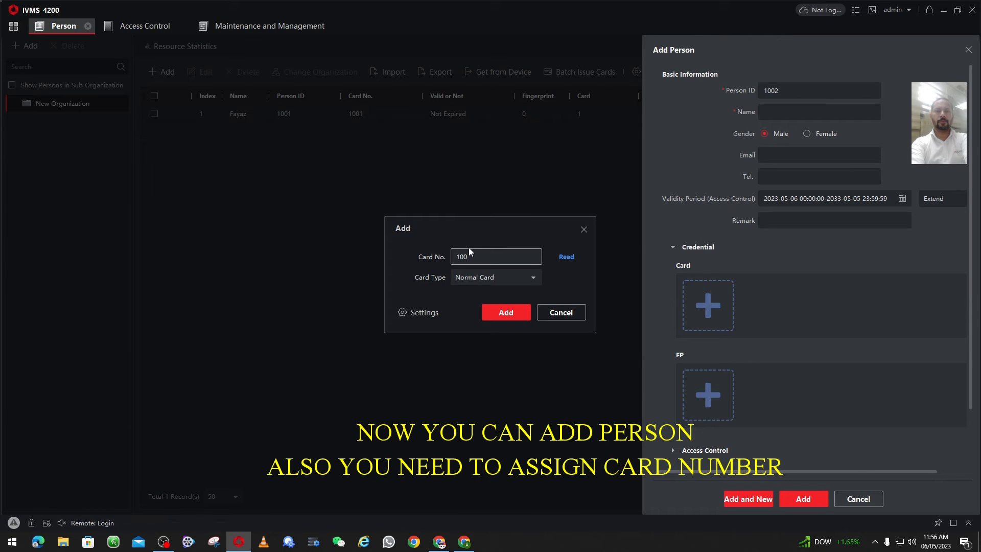
pyautogui.write('2')
pyautogui.click(505, 312)
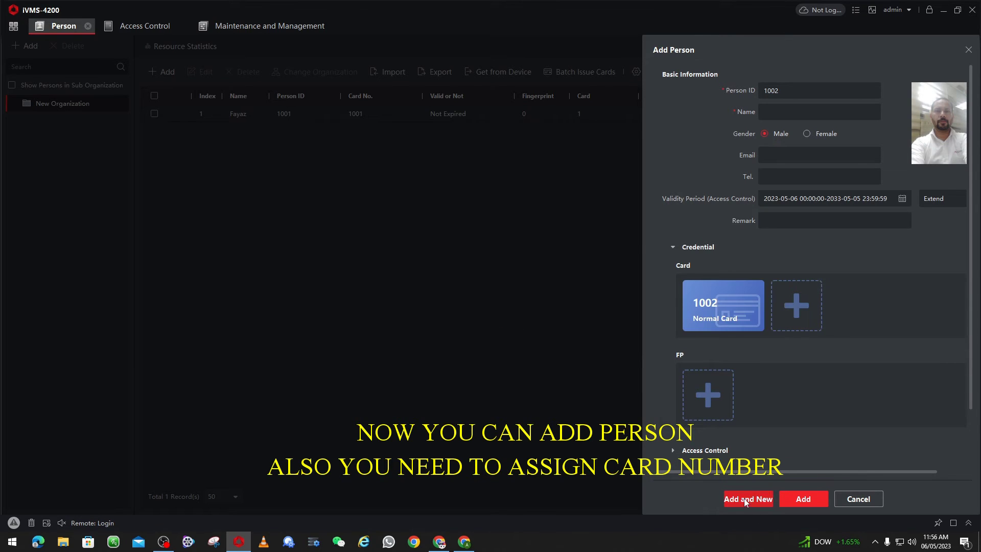
pyautogui.click(745, 503)
pyautogui.write('Sheik')
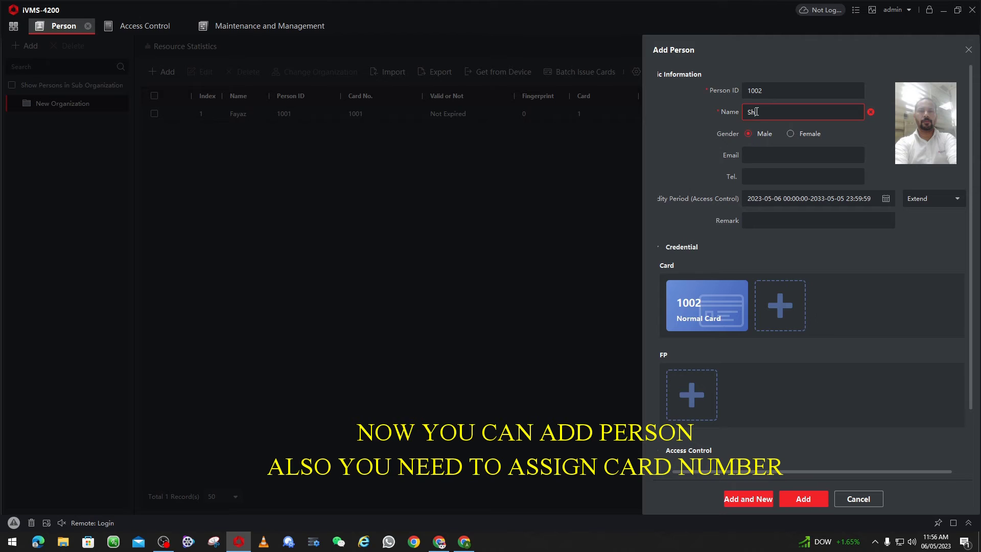
pyautogui.click(750, 498)
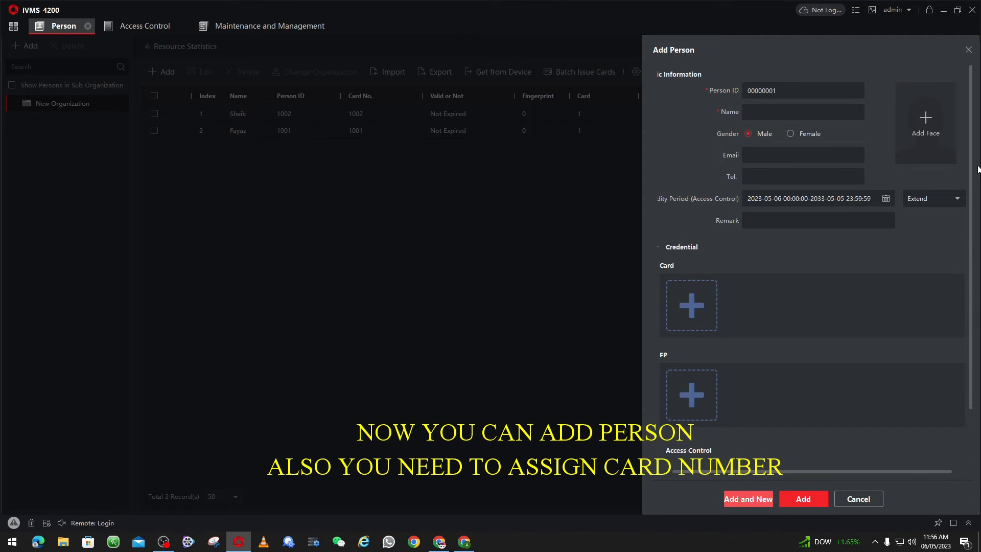
# Upload the third person's face photo and add card 1003
pyautogui.click(926, 117)
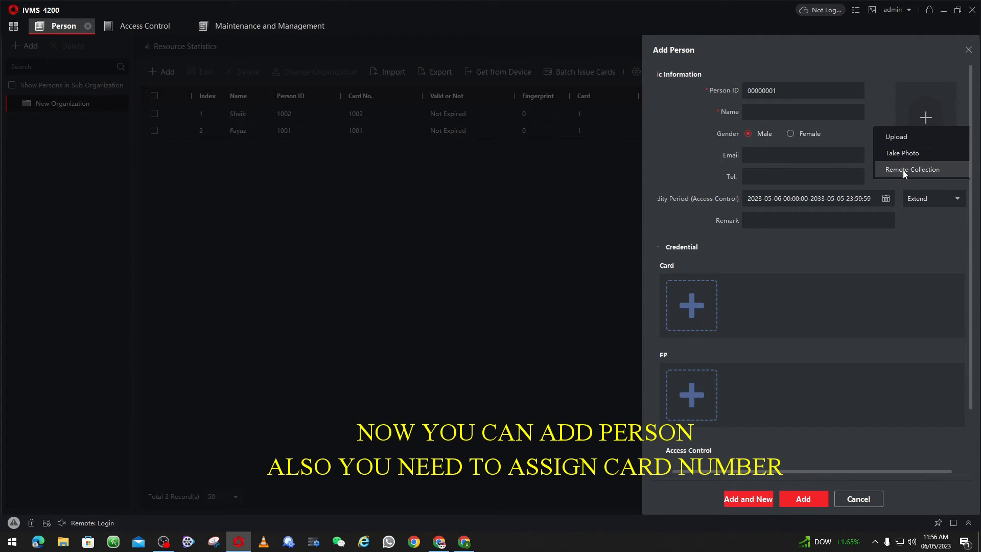
pyautogui.click(894, 134)
pyautogui.click(238, 88)
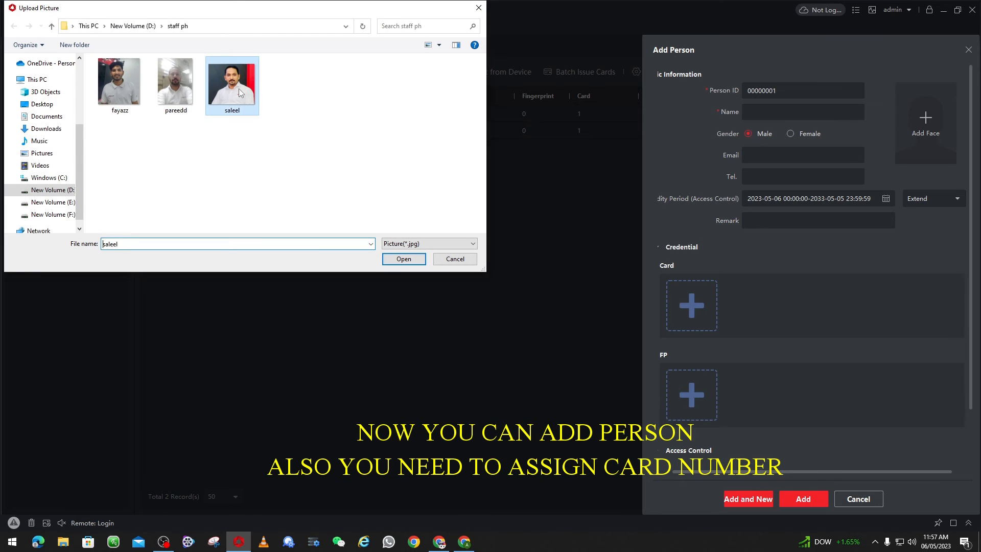
pyautogui.click(388, 258)
pyautogui.click(523, 360)
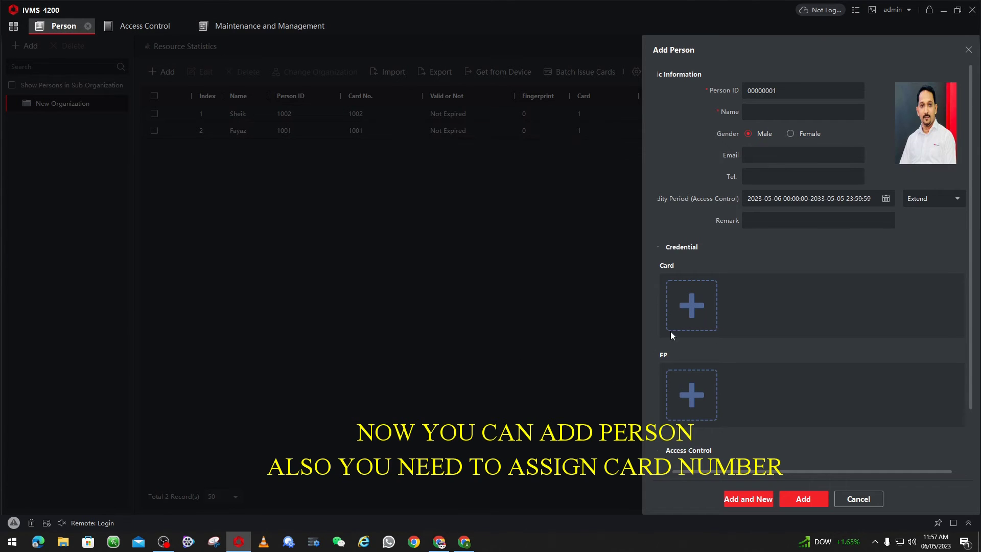
pyautogui.click(674, 327)
pyautogui.click(478, 257)
pyautogui.write('1003')
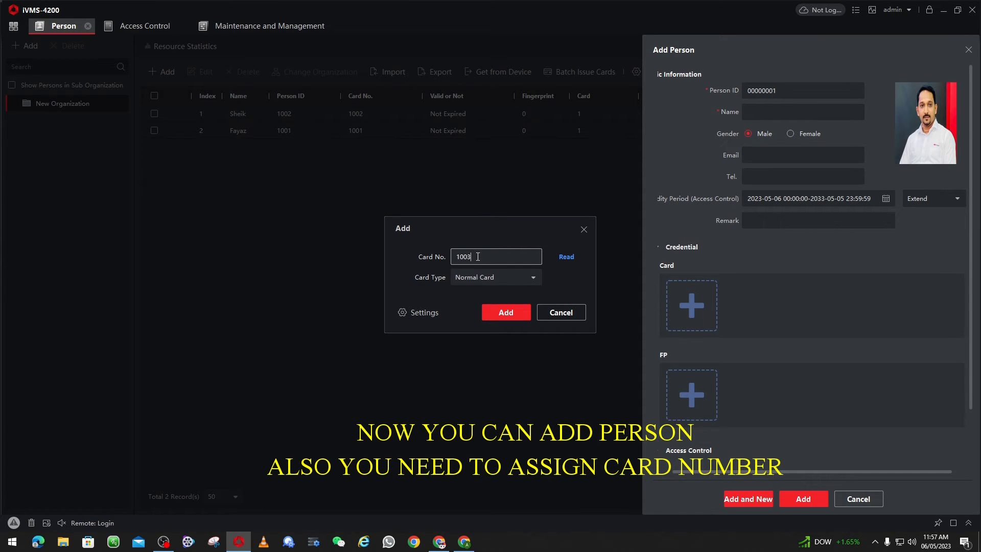
pyautogui.click(504, 312)
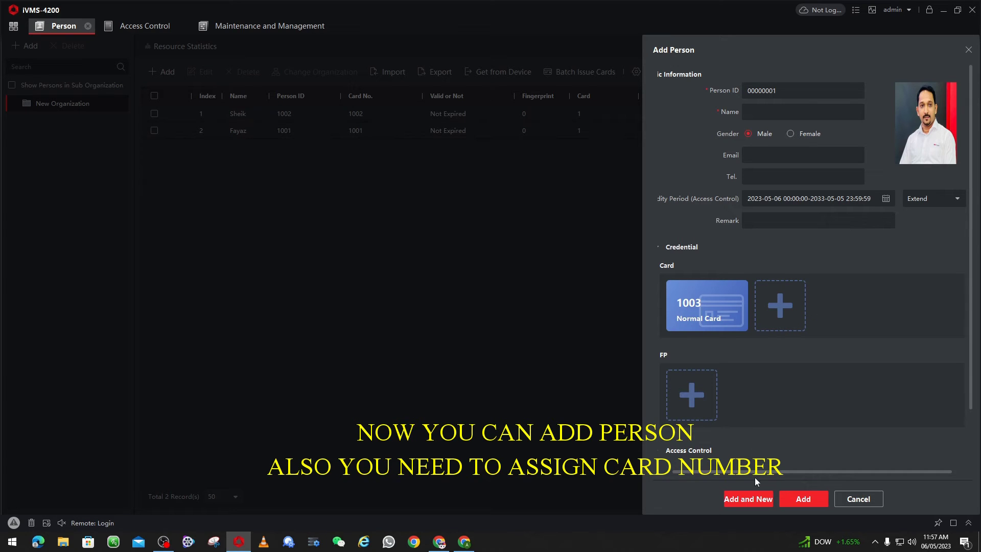
# Set Person ID 1003, enter the person's name, and save with Add and New
pyautogui.click(815, 90)
pyautogui.doubleClick(814, 90)
pyautogui.write('1003')
pyautogui.press('Tab')
pyautogui.write('Selee')
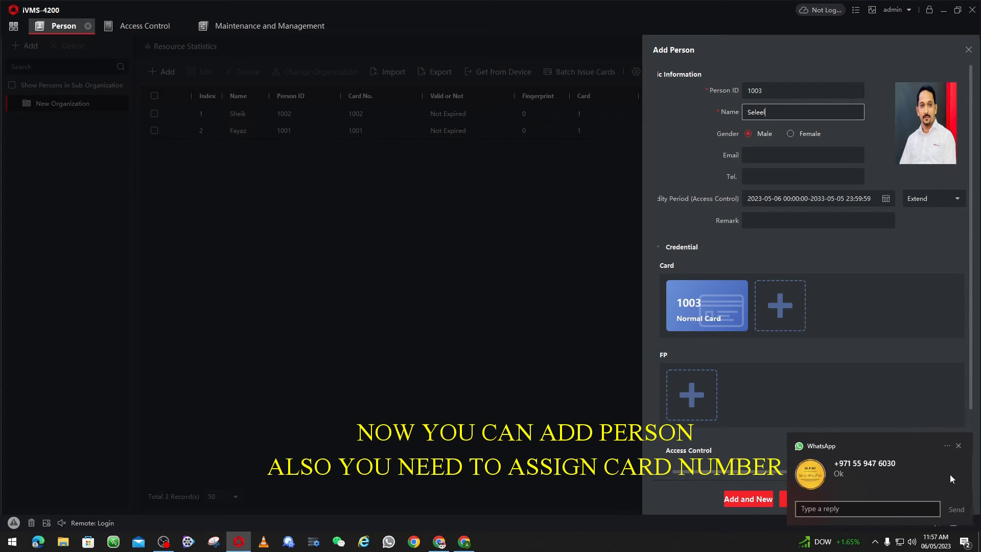
pyautogui.click(964, 443)
pyautogui.click(747, 499)
pyautogui.hotkey('shift', 'Tab')
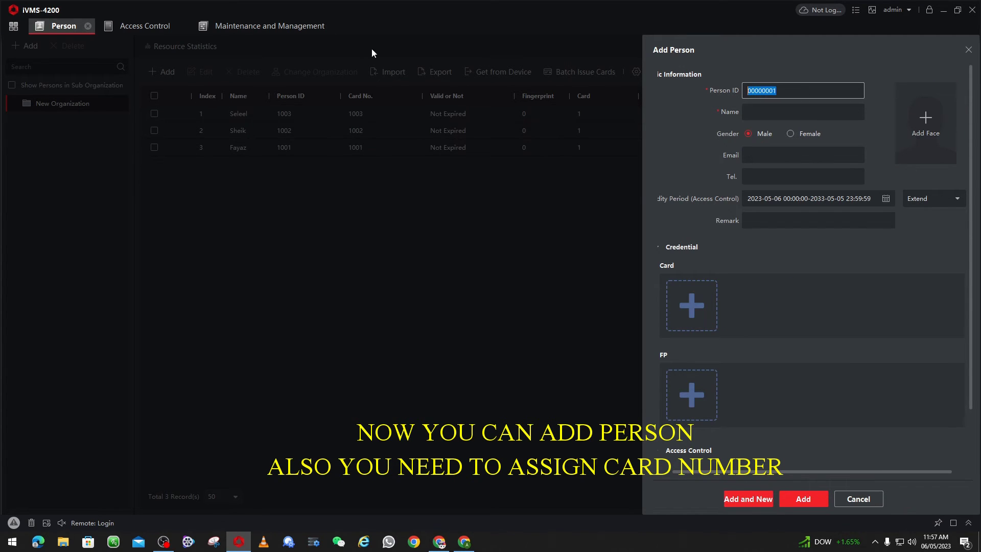
# Enter Person ID 1004 and the name 'Card User'
pyautogui.write('1004')
pyautogui.click(769, 112)
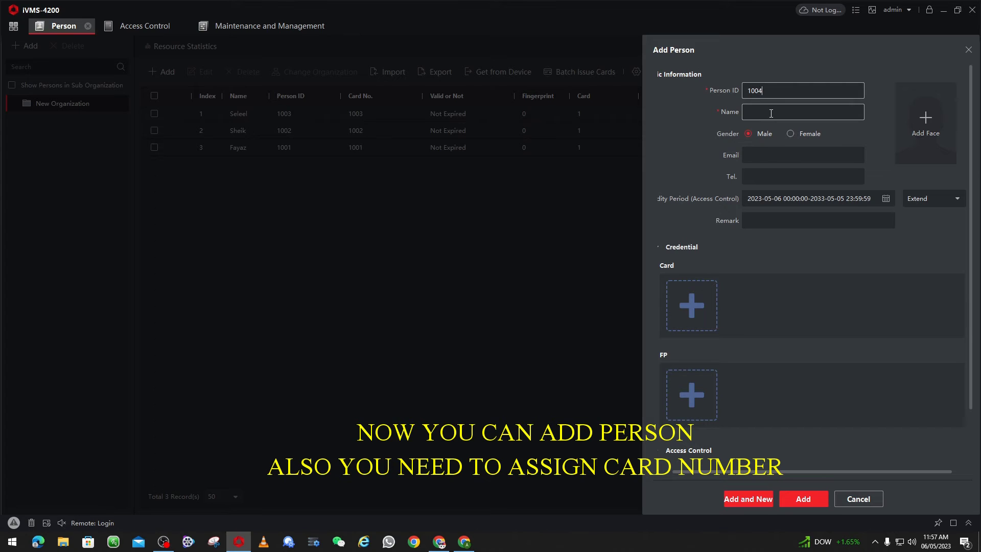
pyautogui.write('Card User')
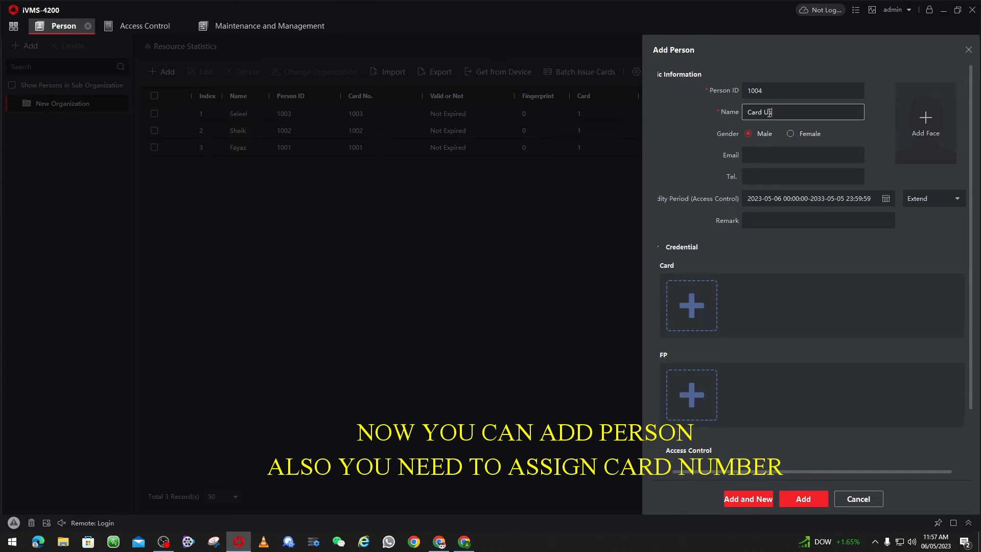
# Read a card from Face Reader 342, add it to the person, and save
pyautogui.click(689, 306)
pyautogui.click(409, 312)
pyautogui.click(578, 262)
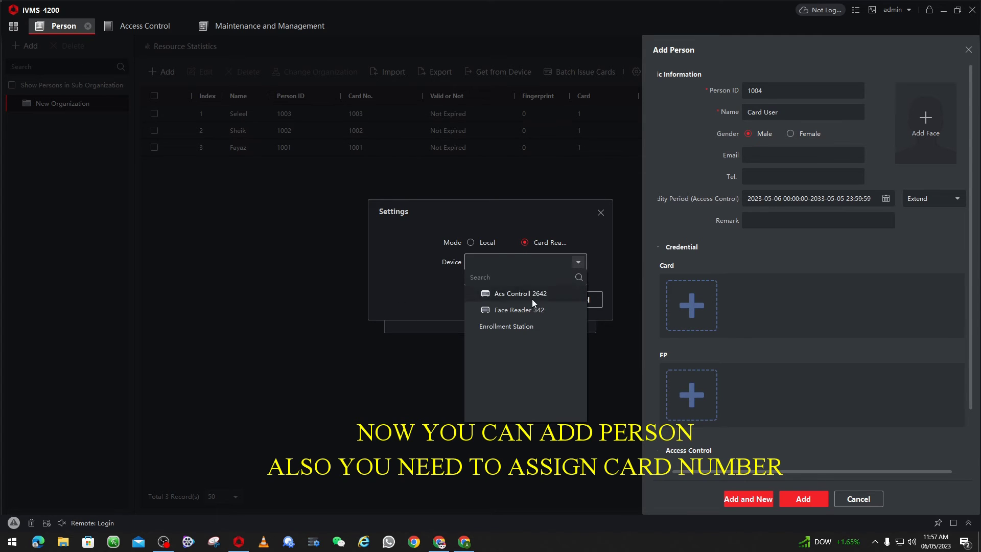
pyautogui.click(523, 309)
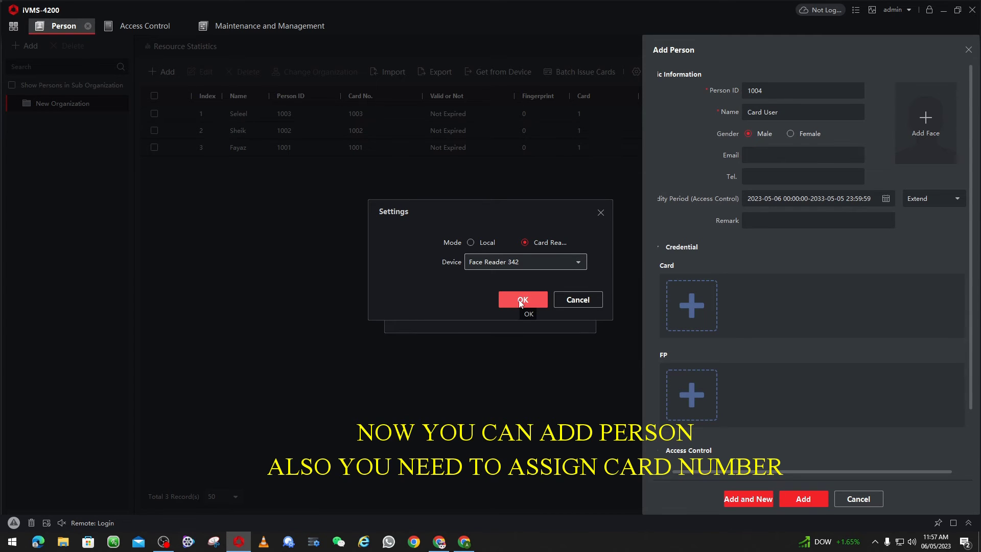
pyautogui.click(522, 301)
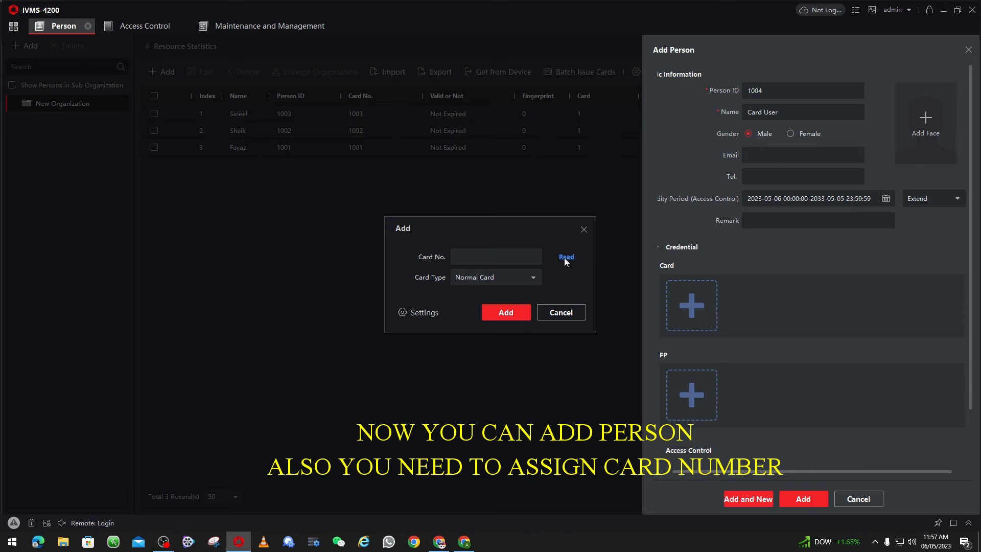
pyautogui.click(566, 258)
pyautogui.click(507, 314)
pyautogui.click(793, 498)
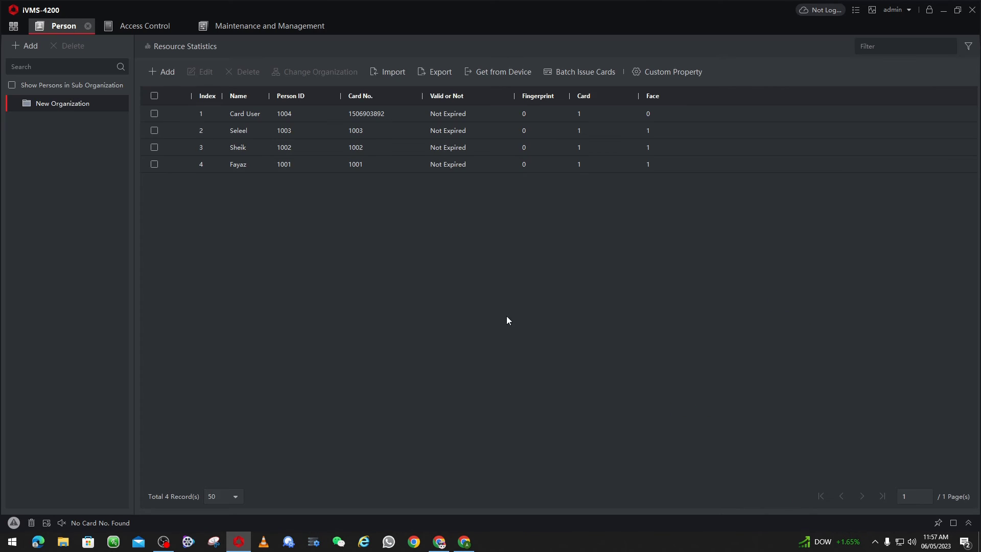
# Create access group 'Acs' with New Organization, Acs Controll 2642 and Face Reader 342, and save
pyautogui.click(136, 29)
pyautogui.click(43, 98)
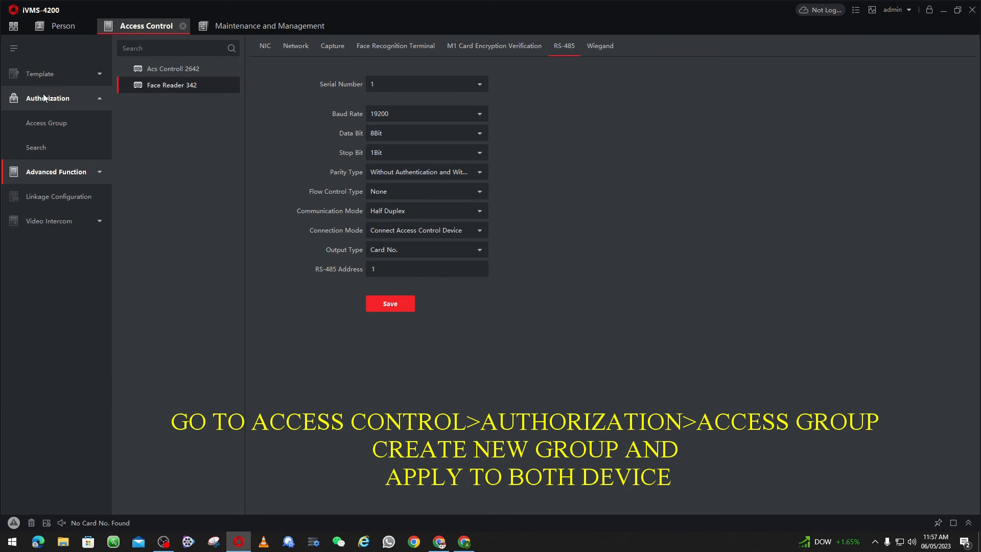
pyautogui.click(55, 124)
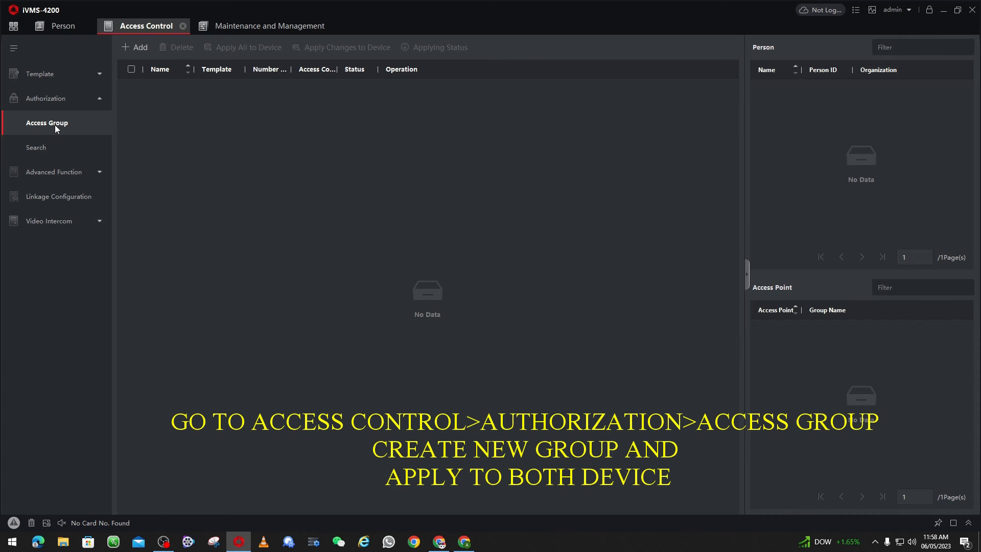
pyautogui.click(136, 47)
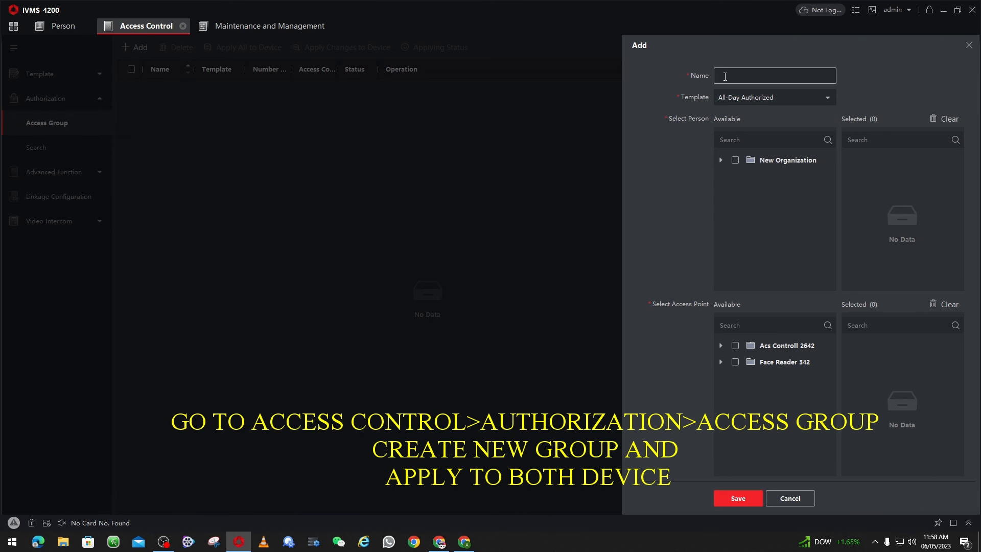
pyautogui.write('Acs')
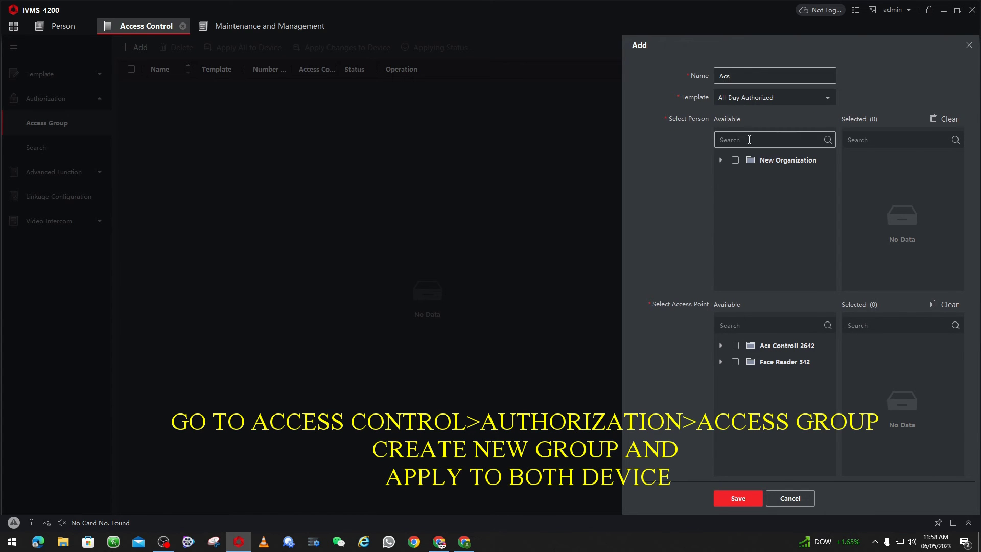
pyautogui.click(735, 159)
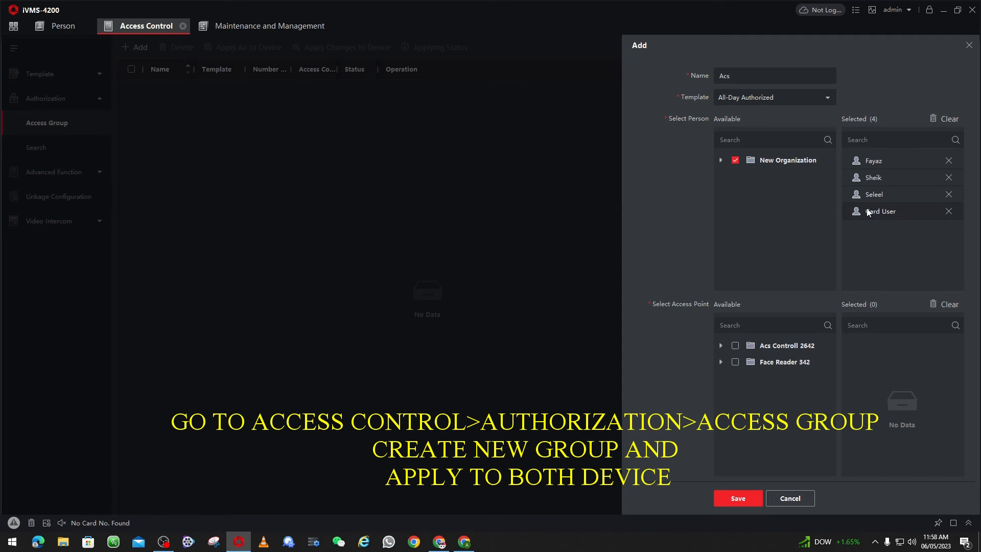
pyautogui.click(735, 345)
pyautogui.click(736, 362)
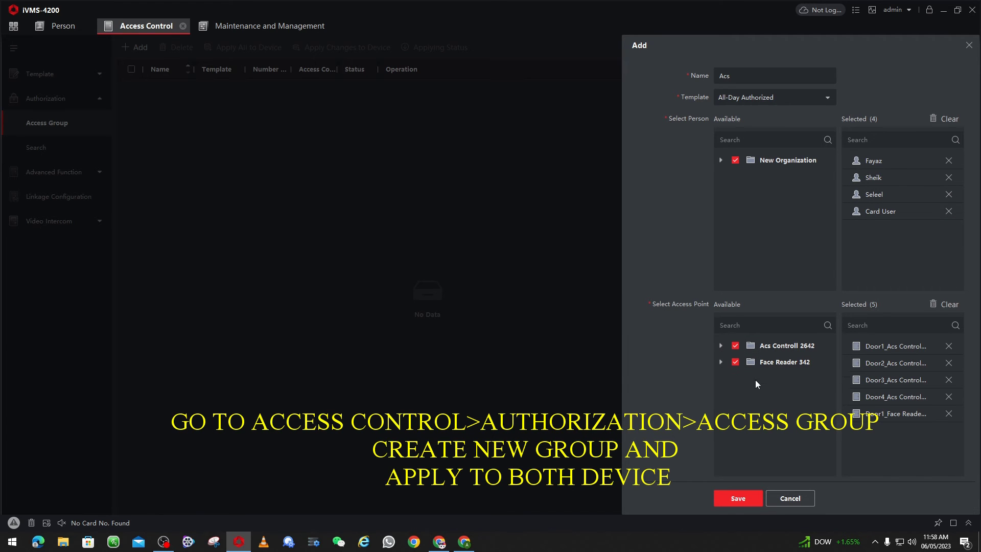
pyautogui.click(737, 498)
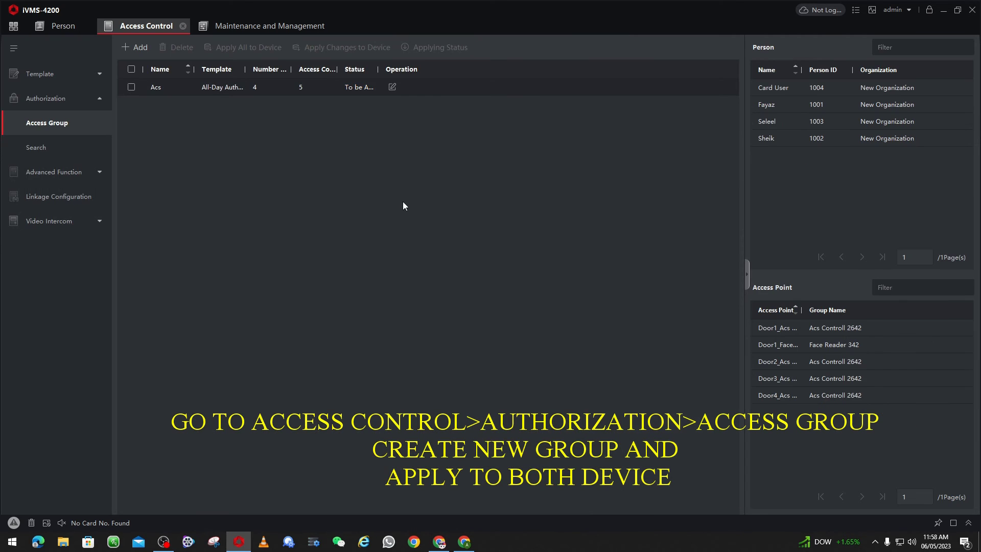
# Apply the Acs group to all devices and close the status once 100% applied
pyautogui.click(132, 87)
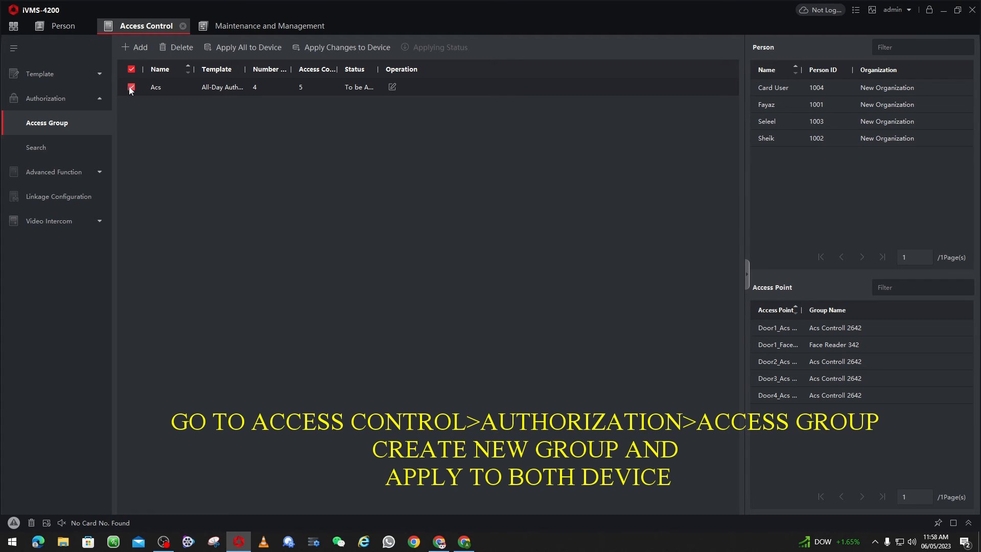
pyautogui.click(246, 50)
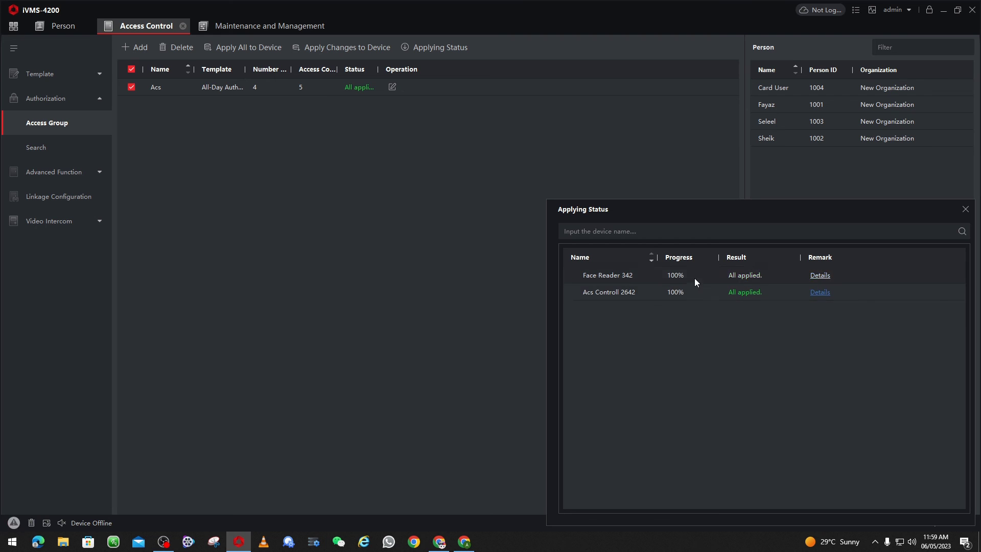
pyautogui.click(965, 209)
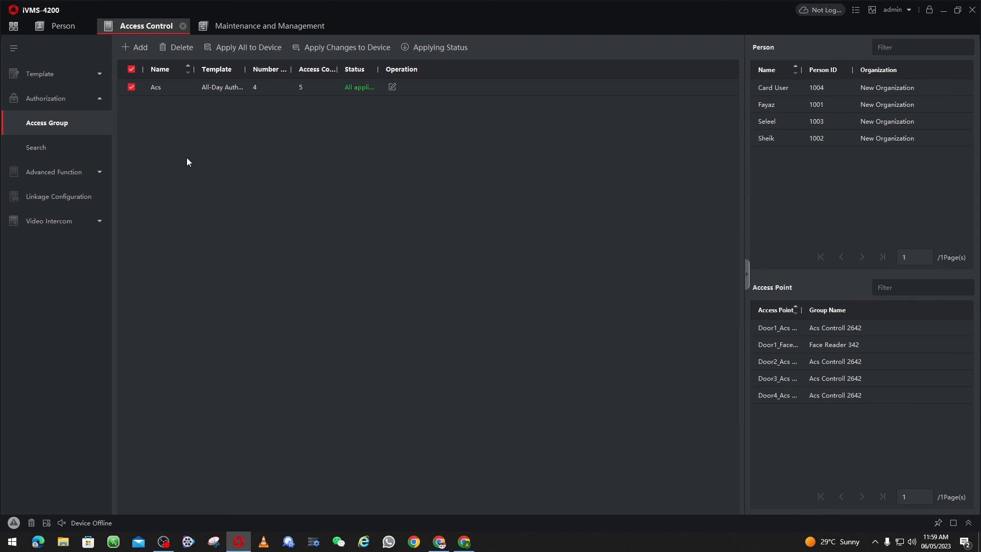